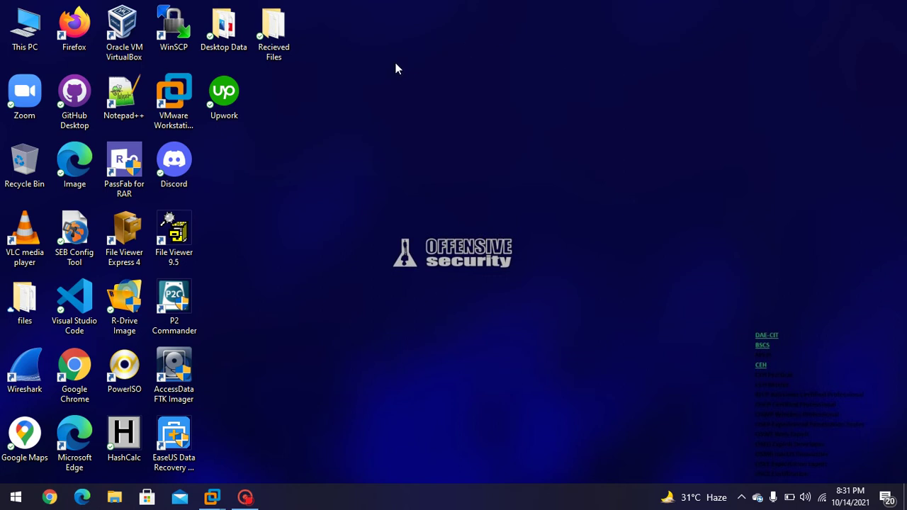
# Examine the PC's device and Windows specifications on the system About page, including RAM, system type and edition, and close it
pyautogui.rightClick(21, 21)
pyautogui.click(61, 177)
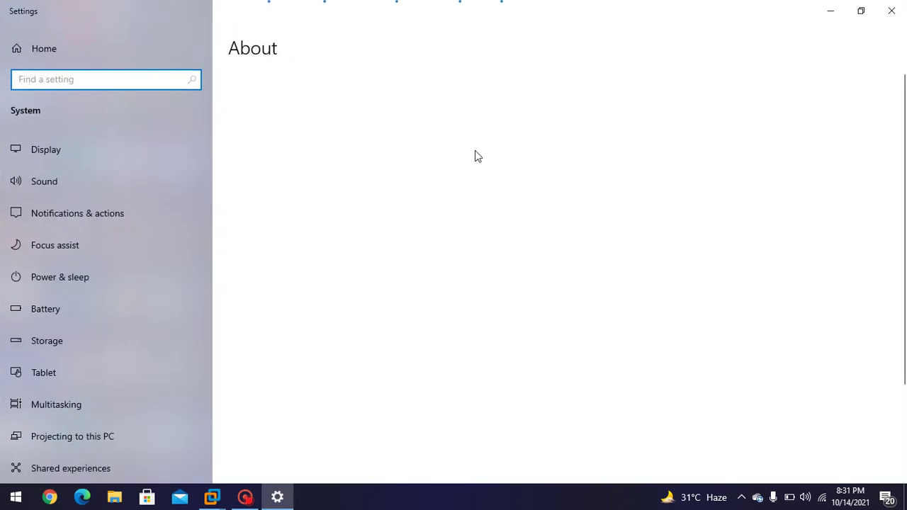
pyautogui.scroll(-2, 433, 277)
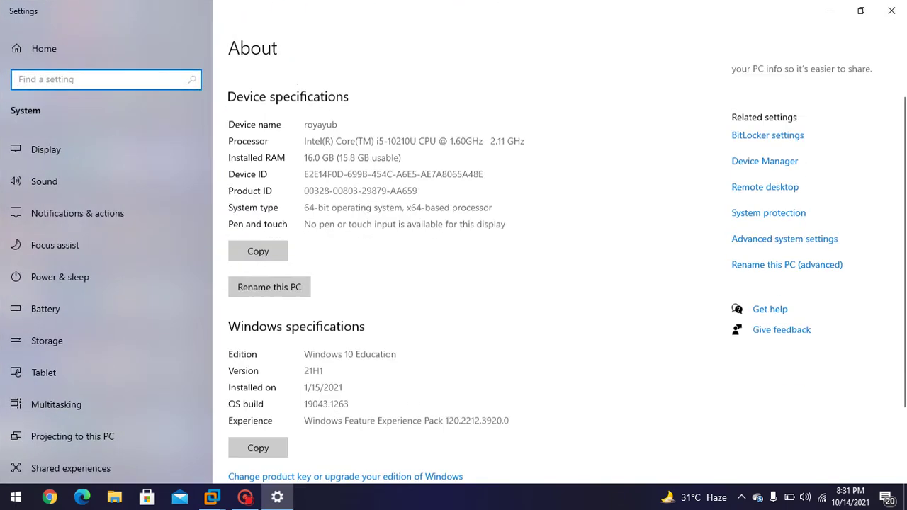
pyautogui.scroll(2, 433, 278)
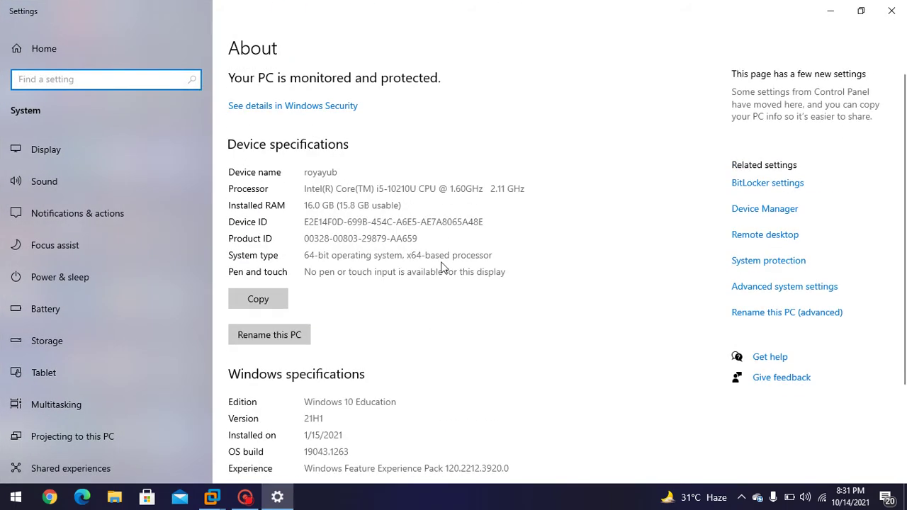
pyautogui.scroll(-3, 440, 266)
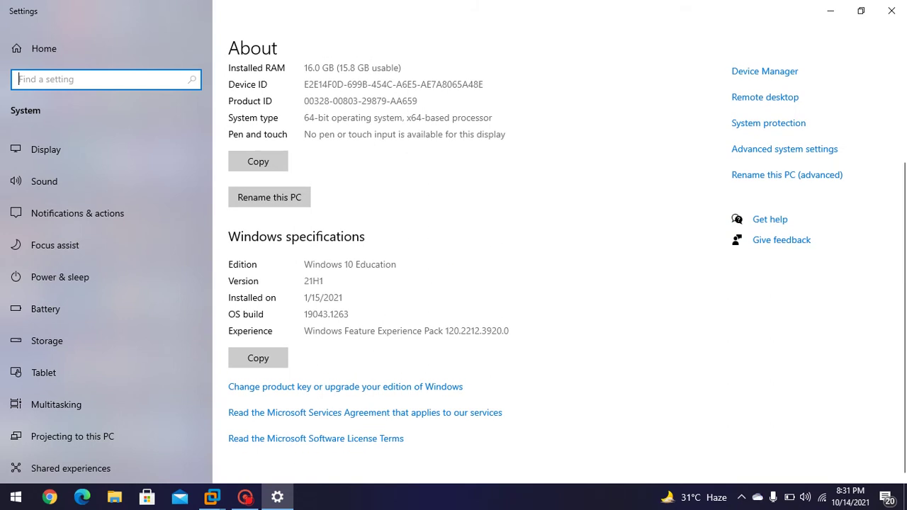
pyautogui.moveTo(396, 264); pyautogui.dragTo(349, 254)
pyautogui.click(349, 264)
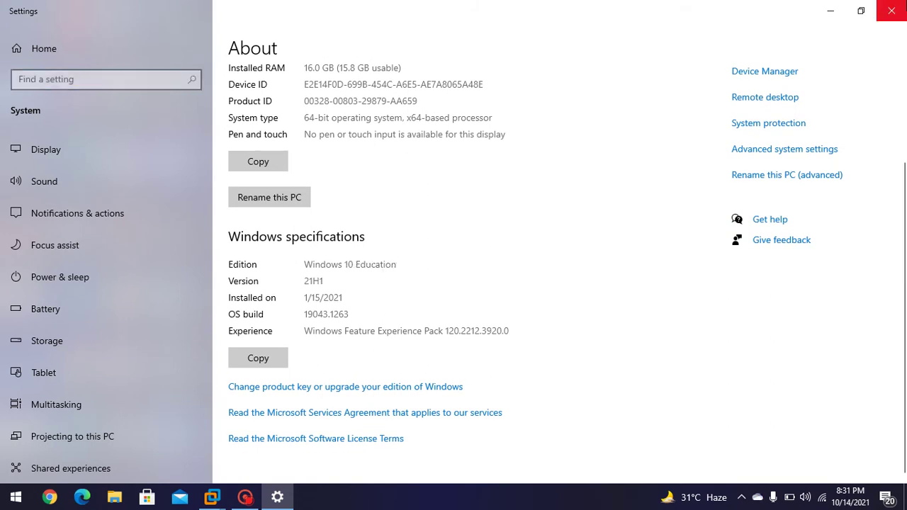
pyautogui.click(891, 11)
pyautogui.rightClick(516, 66)
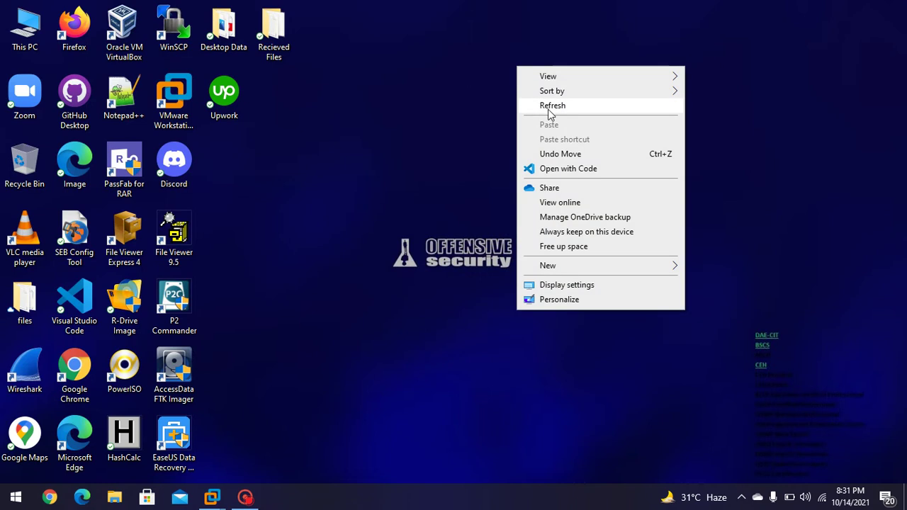
pyautogui.click(549, 114)
pyautogui.rightClick(548, 109)
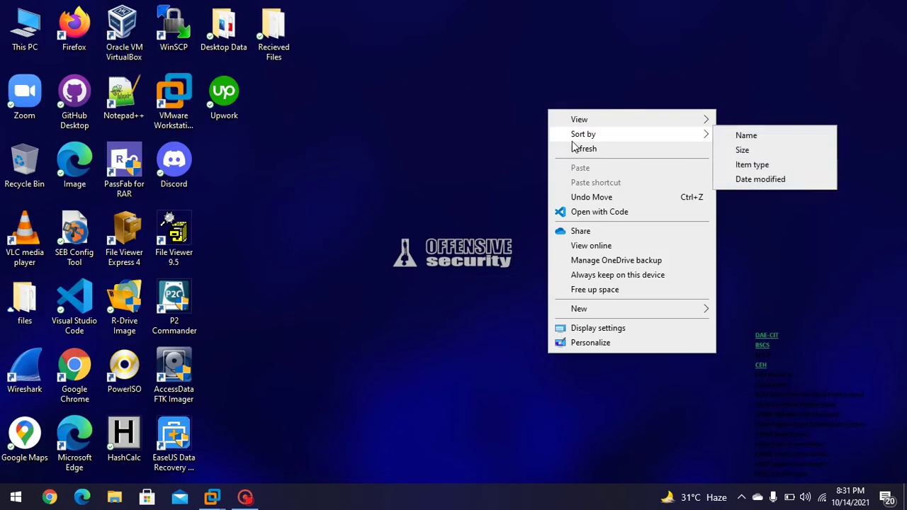
pyautogui.click(583, 148)
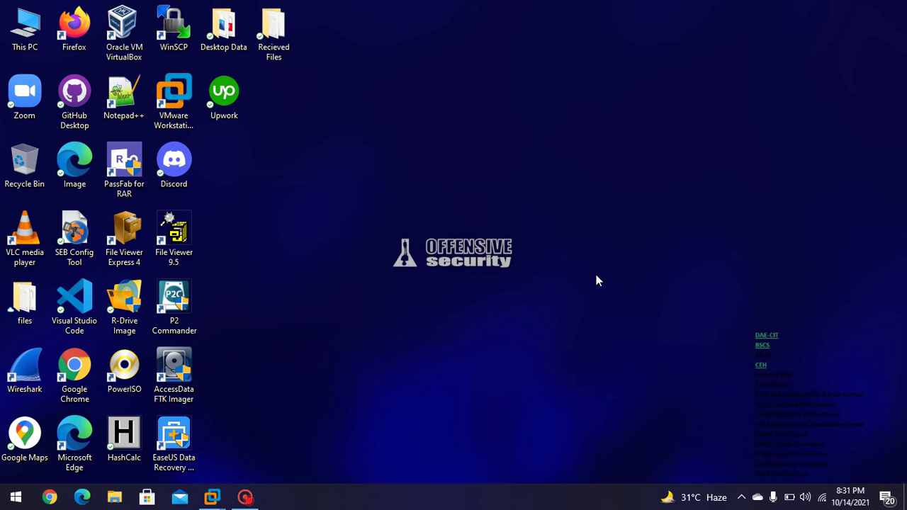
pyautogui.rightClick(520, 62)
pyautogui.click(555, 106)
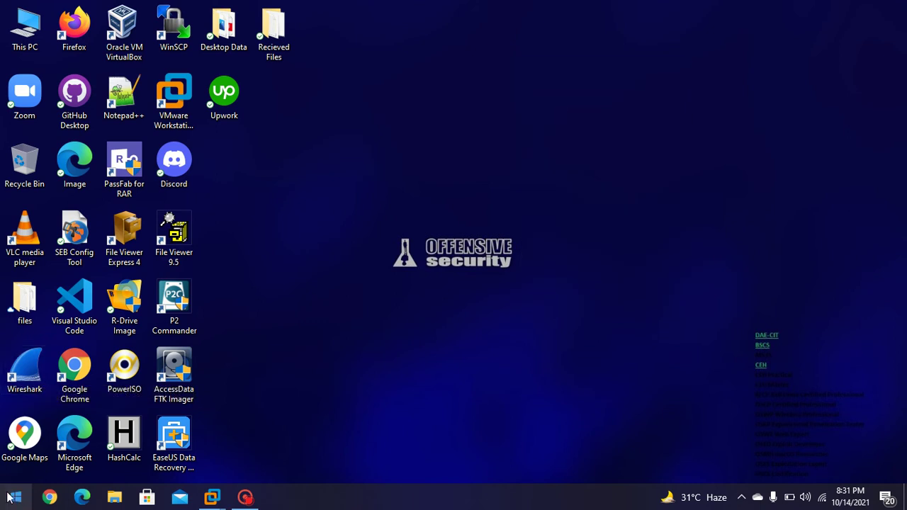
# Search Google for "vmware" in Chrome
pyautogui.click(48, 498)
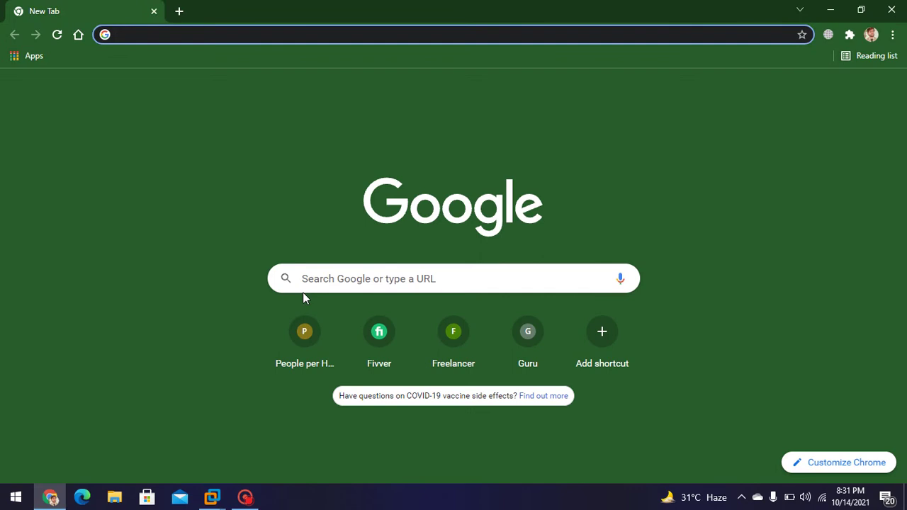
pyautogui.write('vmwa')
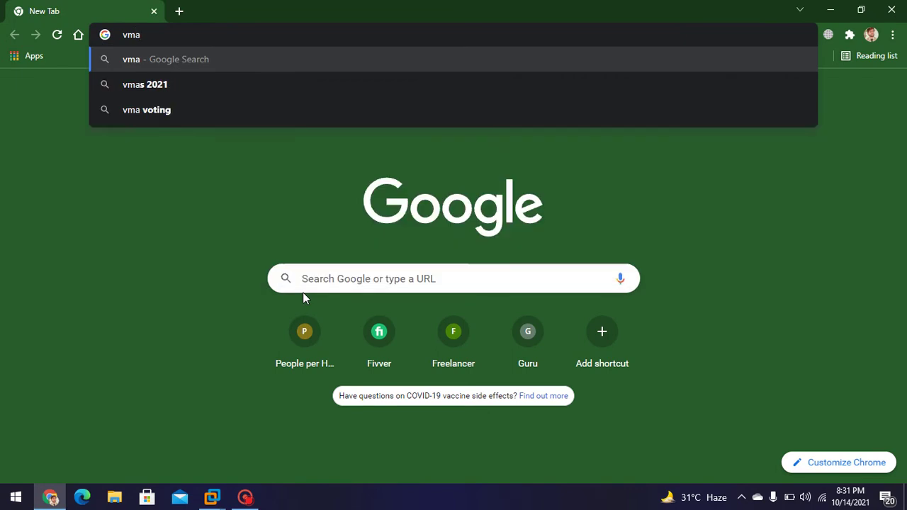
pyautogui.write('r')
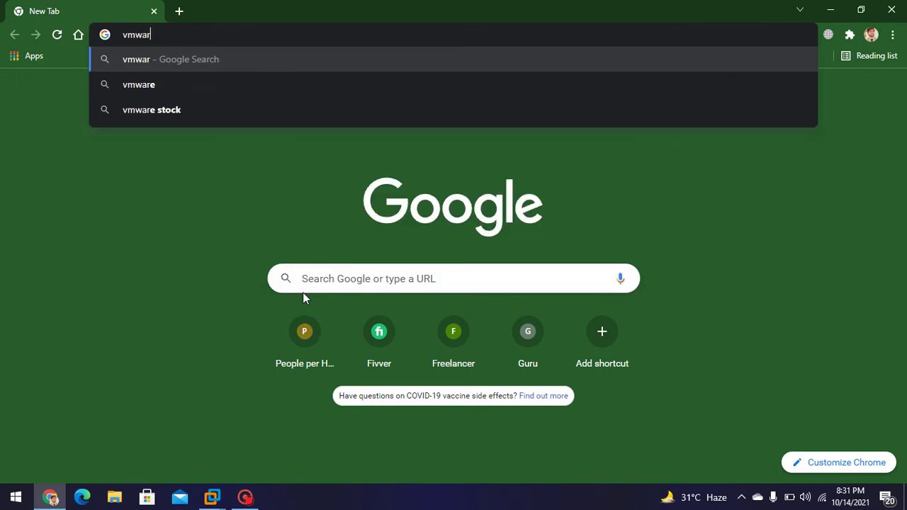
pyautogui.write('e')
pyautogui.press('Return')
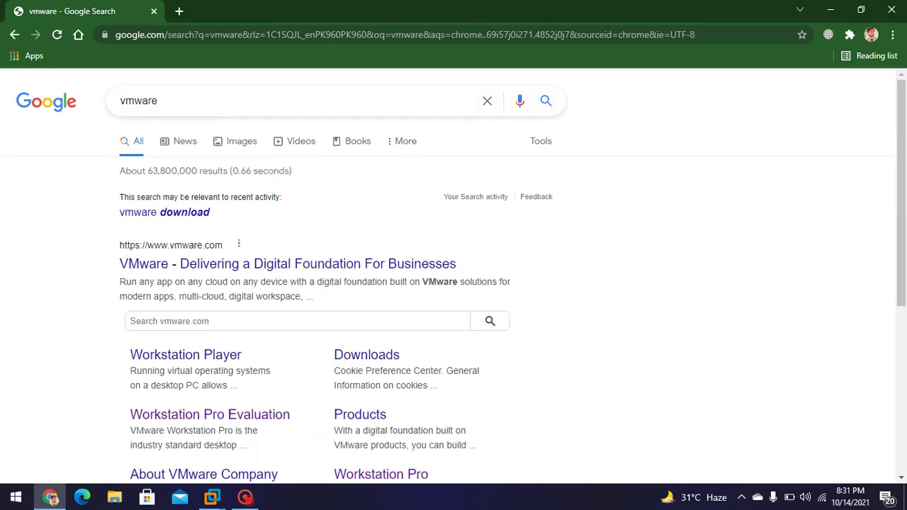
# Visit the official vmware.com site from the search results, look over its home page and close the browser
pyautogui.click(373, 262)
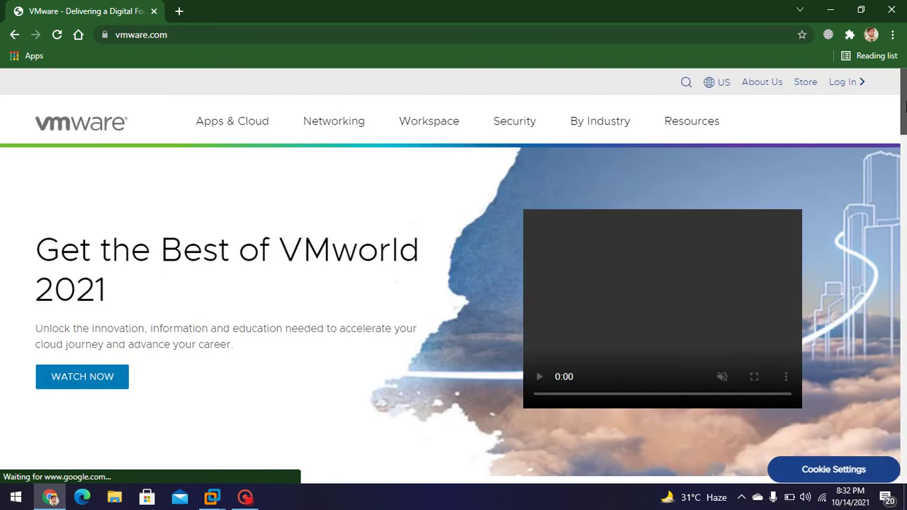
pyautogui.moveTo(904, 106); pyautogui.dragTo(904, 142)
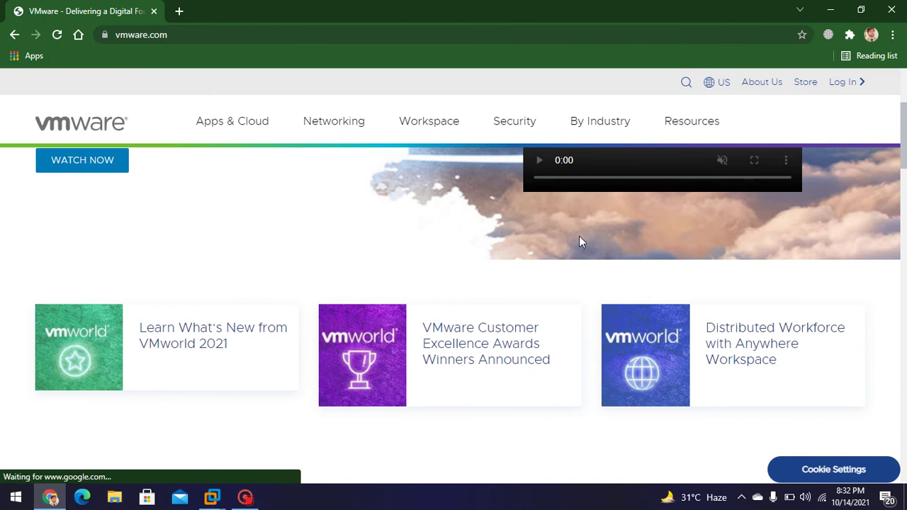
pyautogui.moveTo(904, 161); pyautogui.dragTo(807, 58)
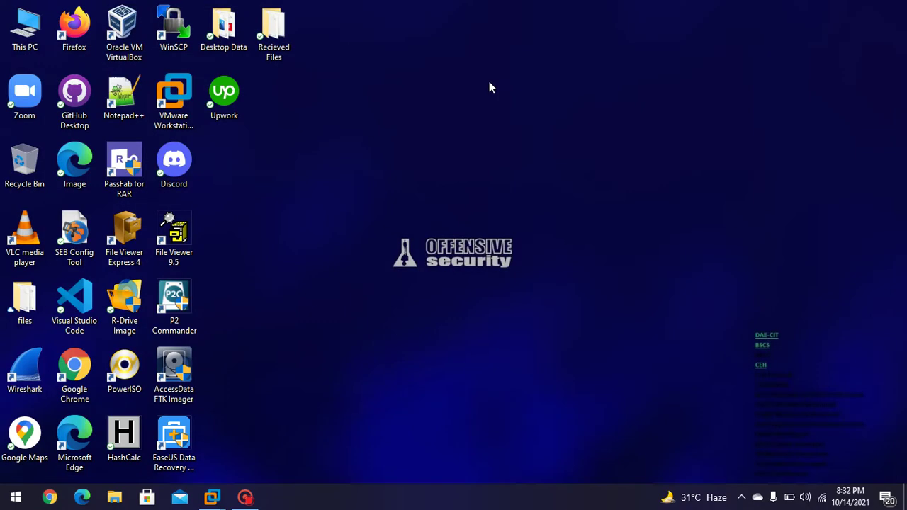
pyautogui.click(891, 8)
pyautogui.rightClick(488, 83)
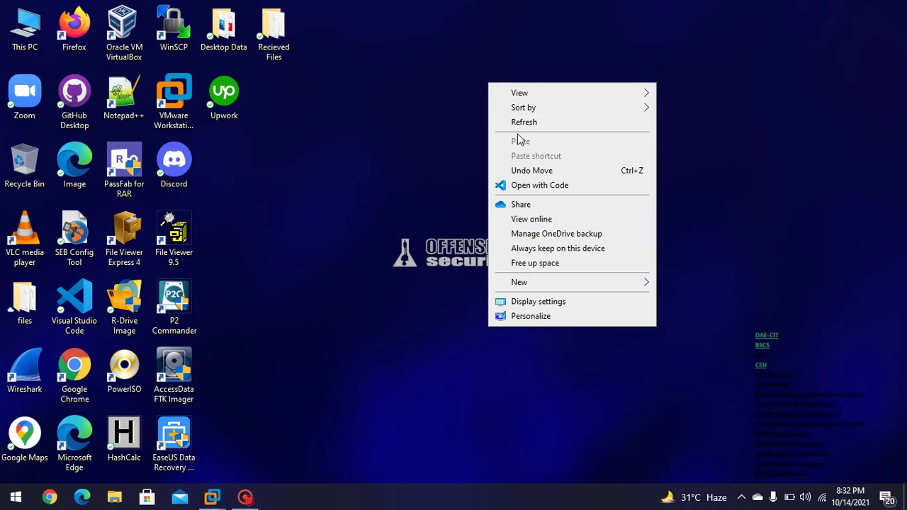
pyautogui.click(496, 121)
pyautogui.rightClick(428, 62)
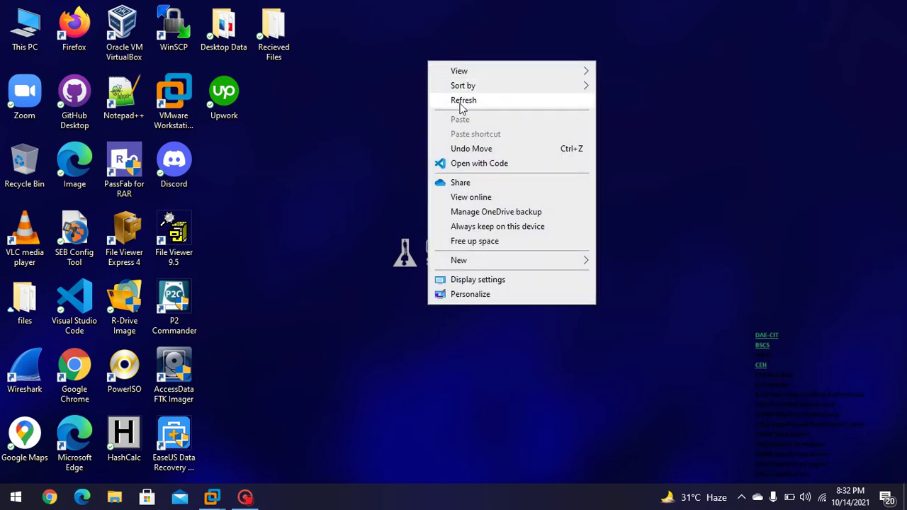
pyautogui.click(454, 100)
# Browse in File Explorer to the CEHv11 ISO folder on the CEH-Tools (L:) drive and inspect its VMware Workstation Pro folder's details
pyautogui.doubleClick(25, 26)
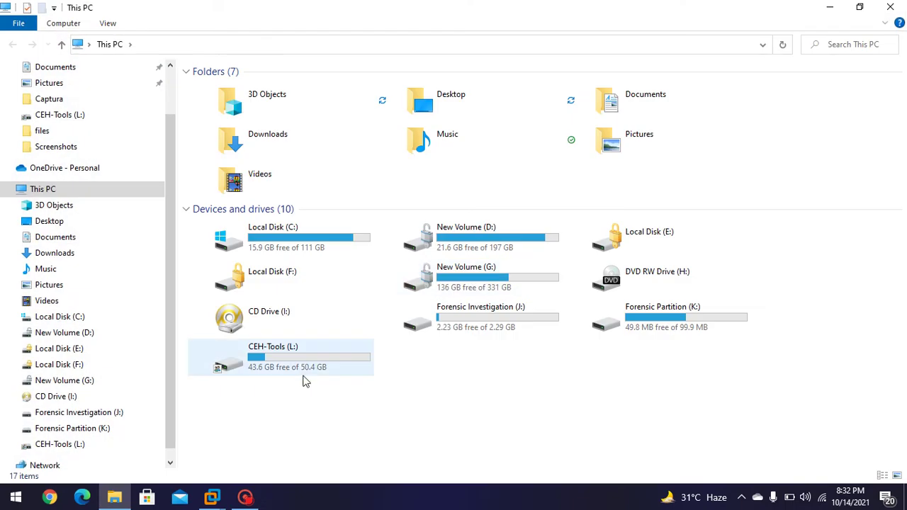
pyautogui.doubleClick(315, 370)
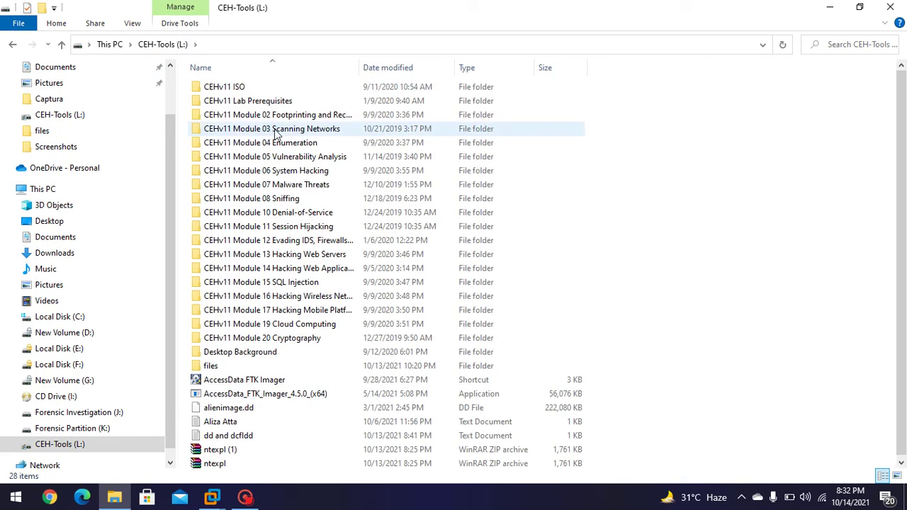
pyautogui.click(222, 89)
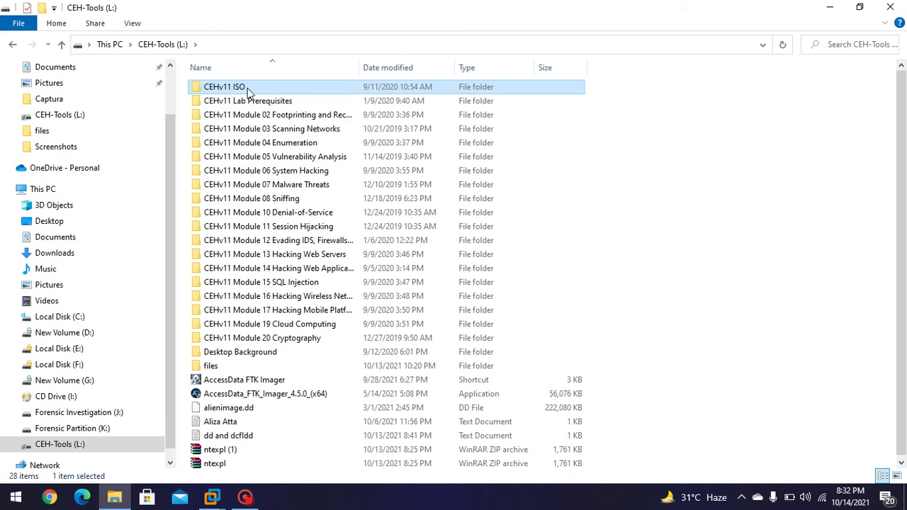
pyautogui.doubleClick(246, 90)
pyautogui.click(230, 91)
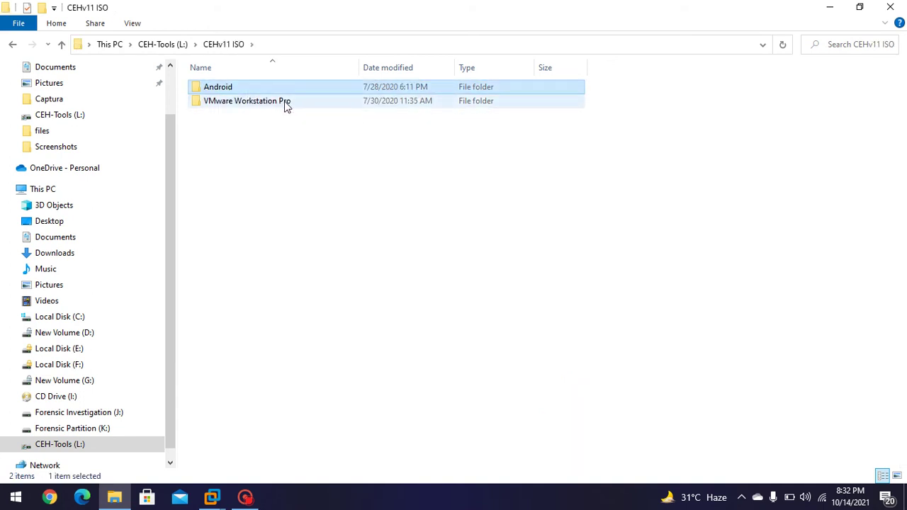
pyautogui.click(259, 106)
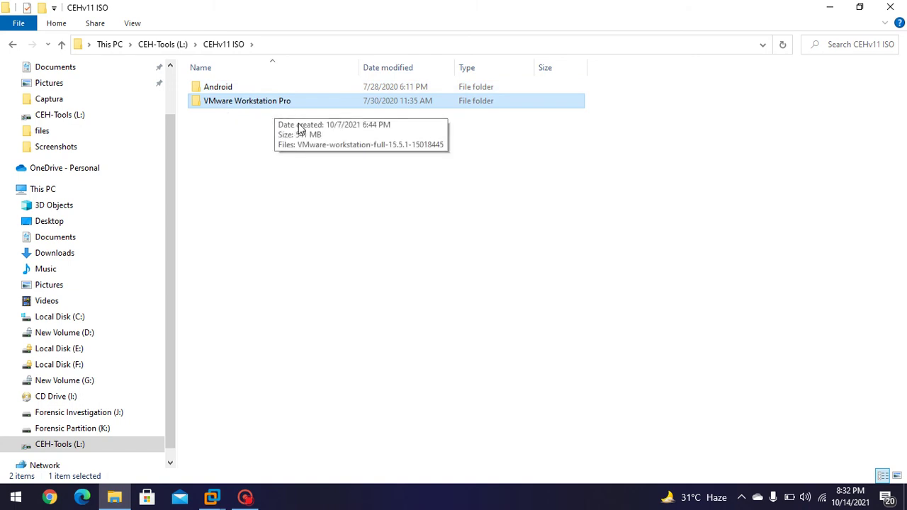
# Reopen the CEHv11 ISO folder from the drive's root, check the Android folder's details and close the window
pyautogui.click(62, 44)
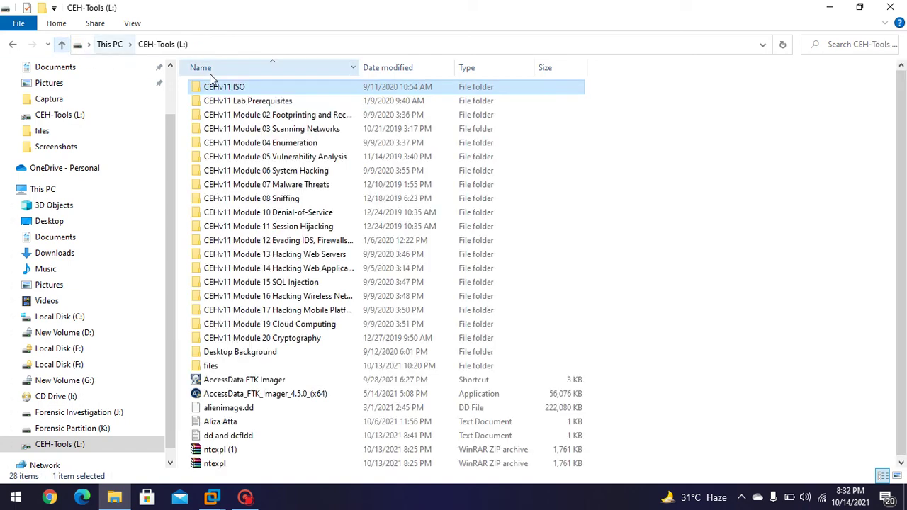
pyautogui.doubleClick(276, 89)
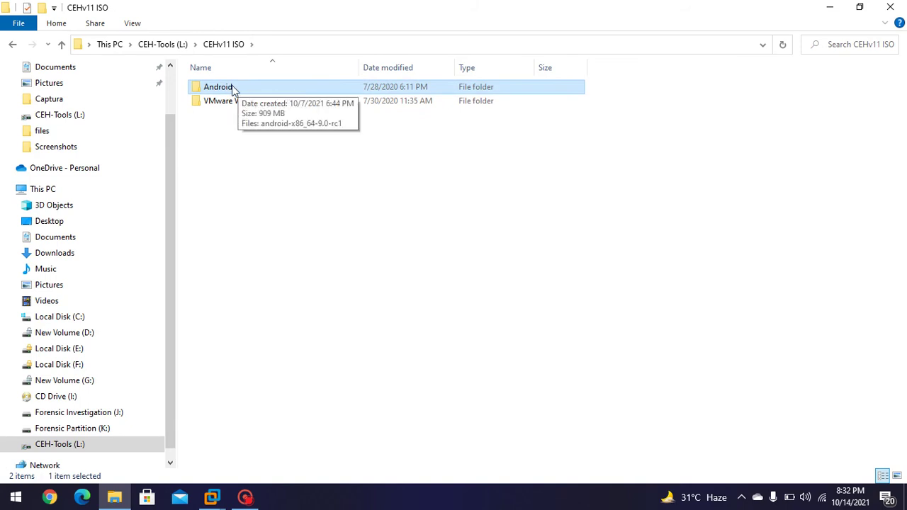
pyautogui.press('Down')
pyautogui.press('Up')
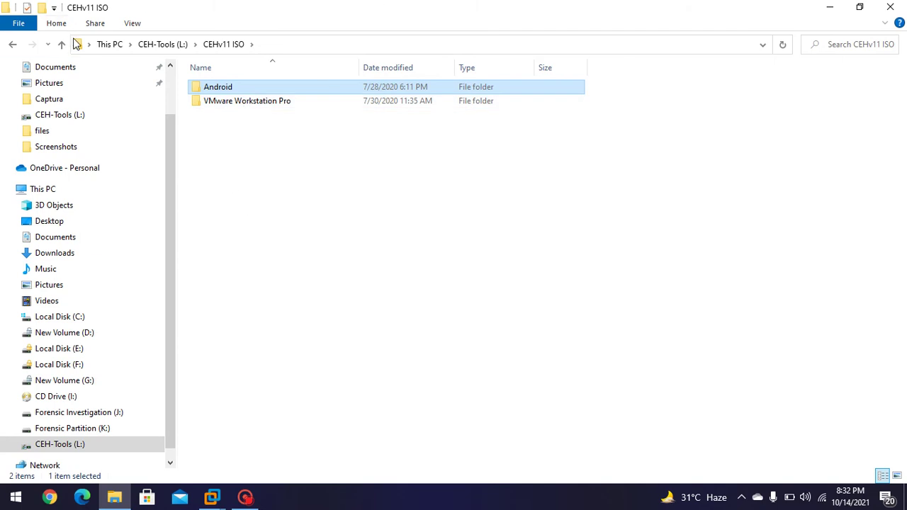
pyautogui.click(890, 7)
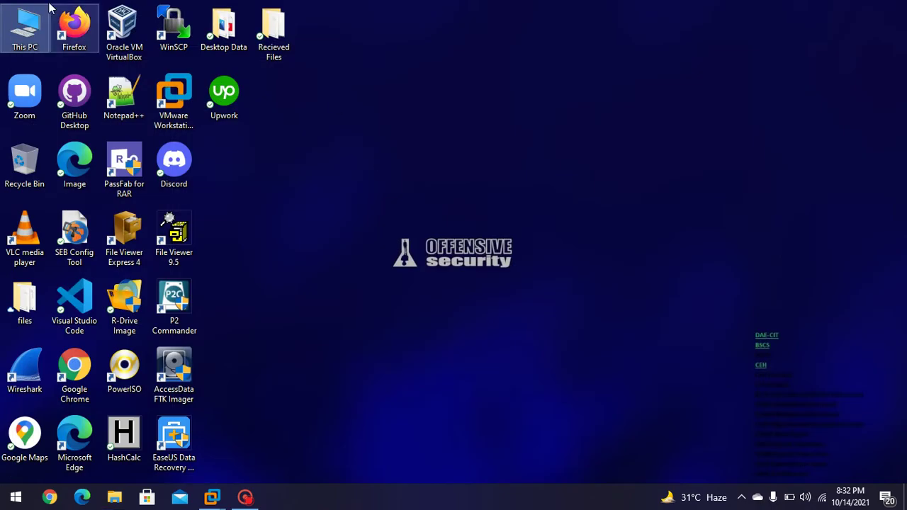
# Look over the module folders and files at the root of the CEH-Tools (L:) drive and close the window
pyautogui.doubleClick(32, 22)
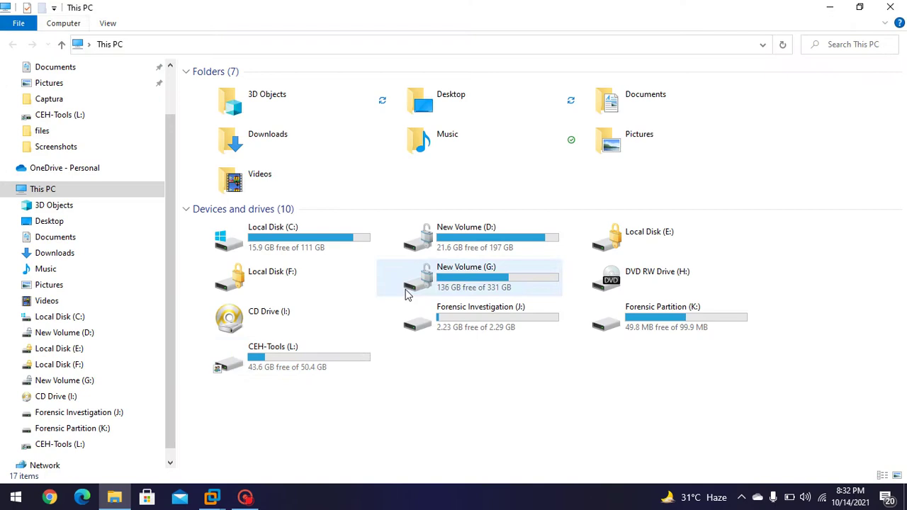
pyautogui.click(343, 350)
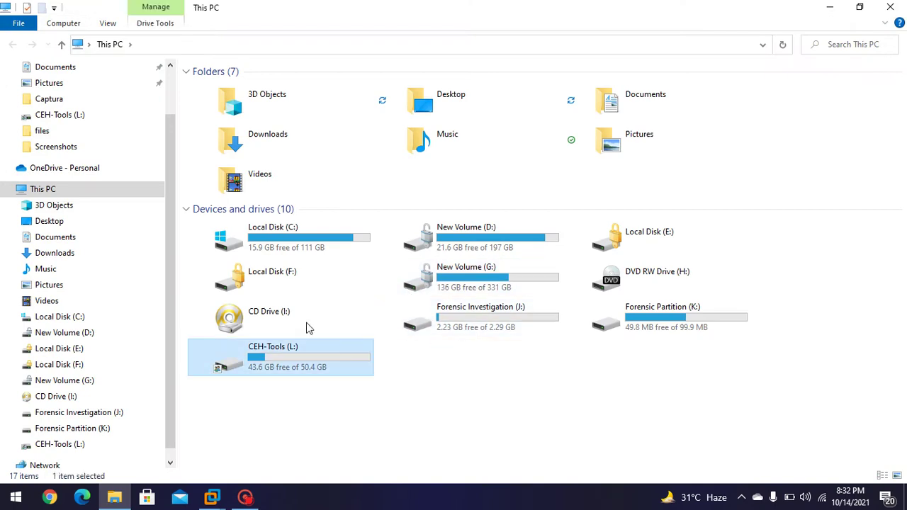
pyautogui.doubleClick(299, 357)
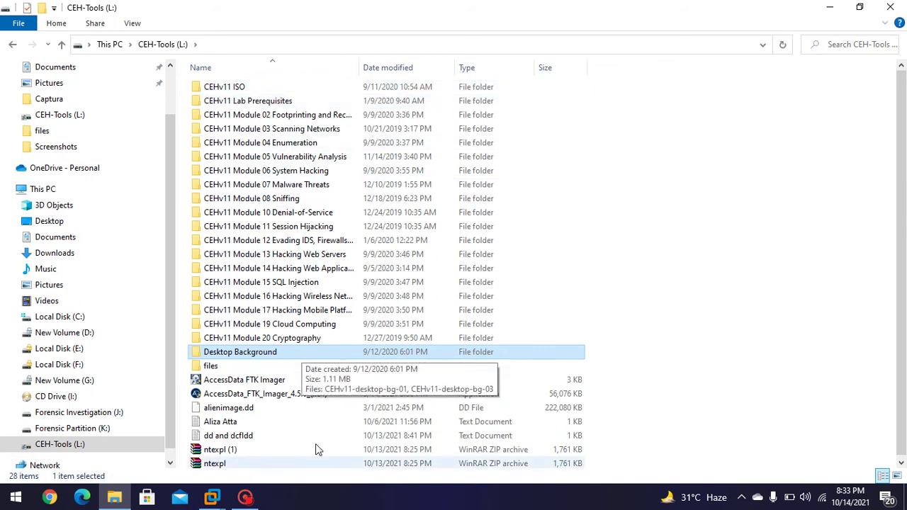
pyautogui.click(896, 6)
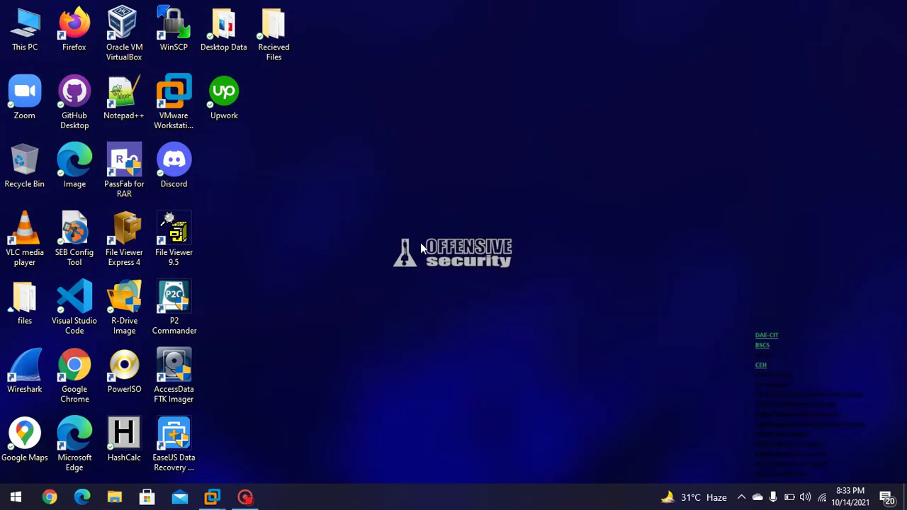
# Open the properties of the CEH-Tools (L:) drive from This PC to check its used space and capacity
pyautogui.rightClick(420, 242)
pyautogui.click(452, 279)
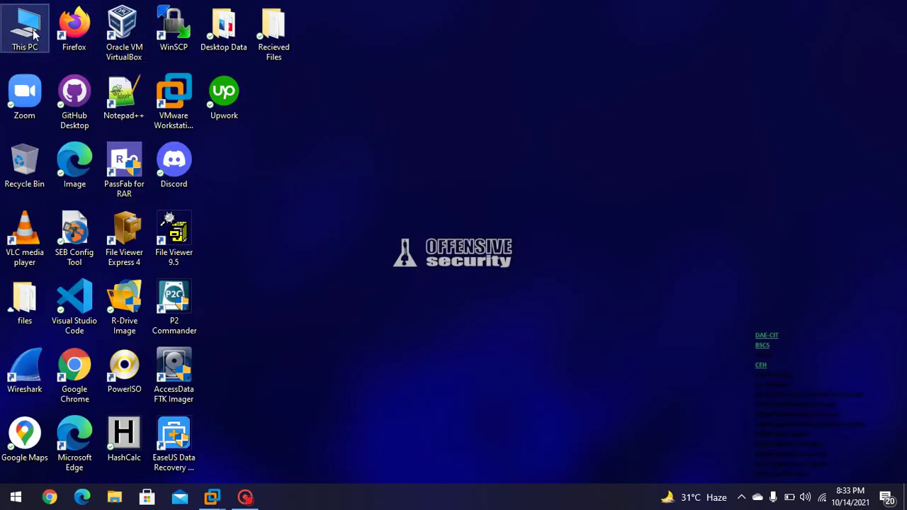
pyautogui.doubleClick(24, 29)
pyautogui.click(299, 375)
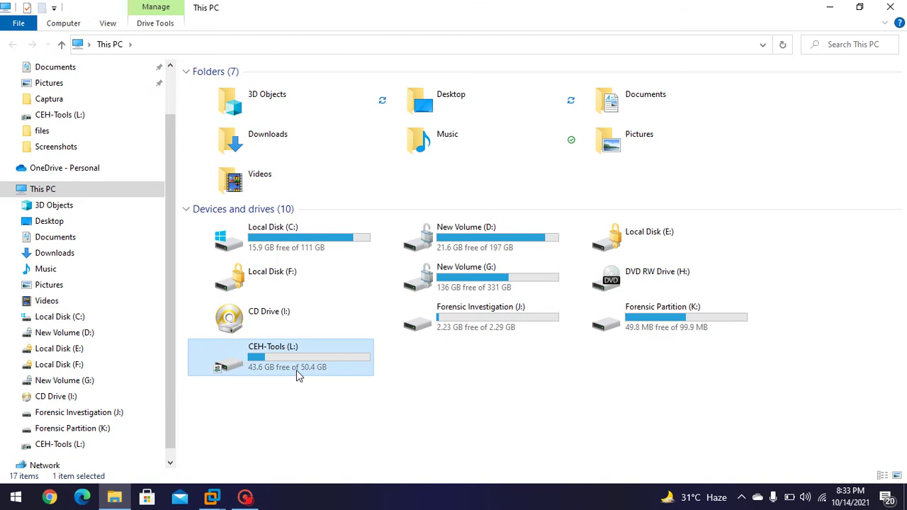
pyautogui.rightClick(296, 370)
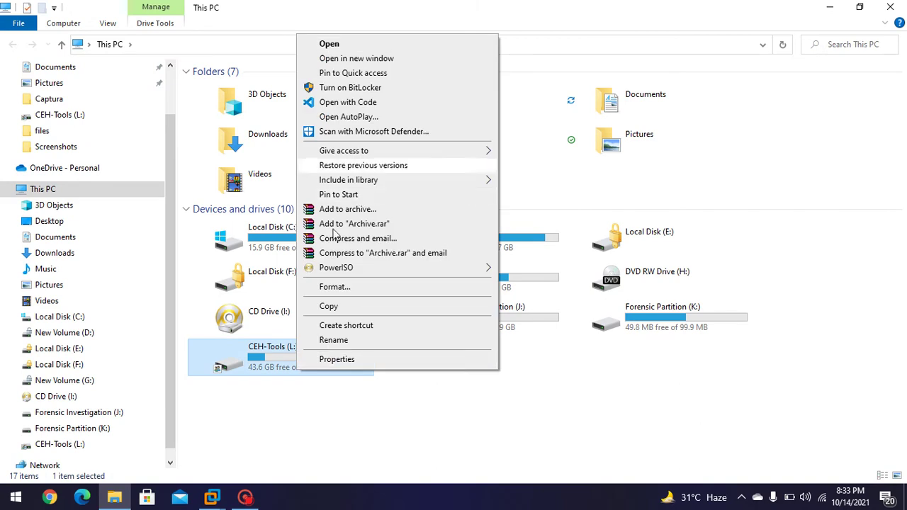
pyautogui.click(346, 358)
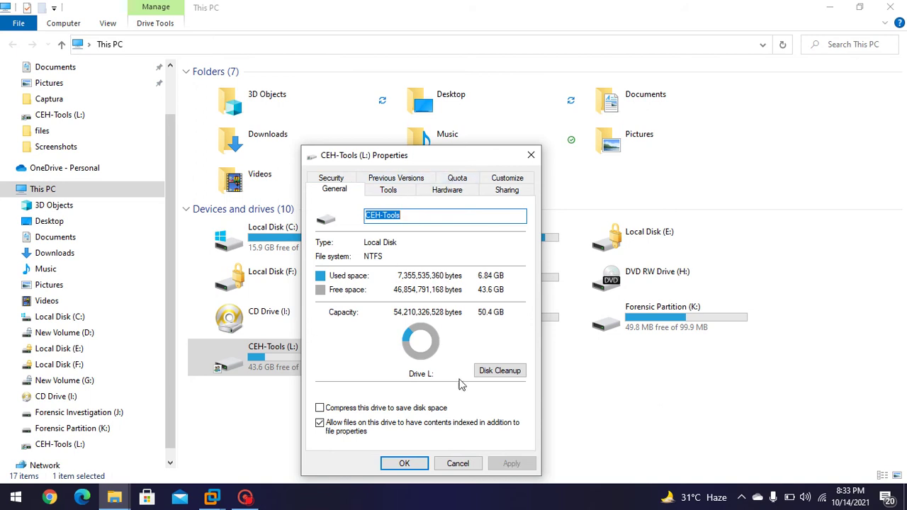
# Review the sharing and advanced sharing settings of the CEH-Tools (L:) drive and close its properties
pyautogui.moveTo(430, 157); pyautogui.dragTo(383, 147)
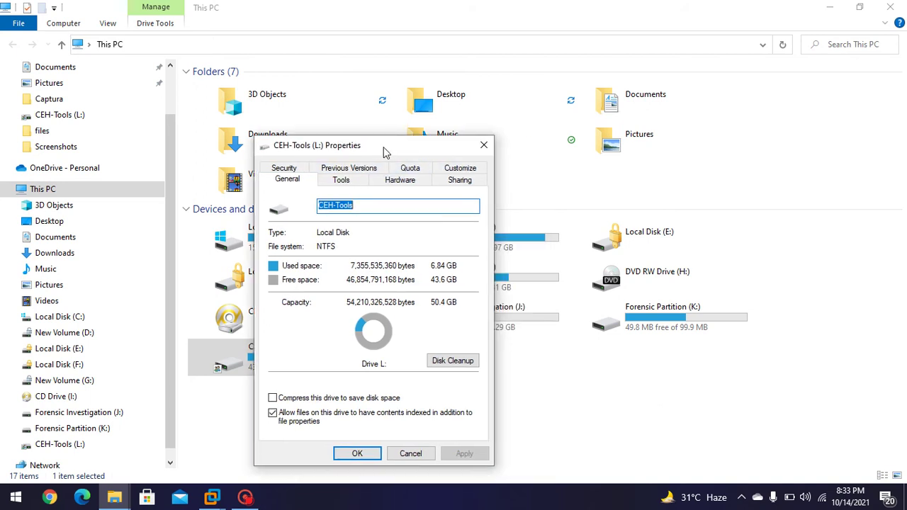
pyautogui.click(449, 179)
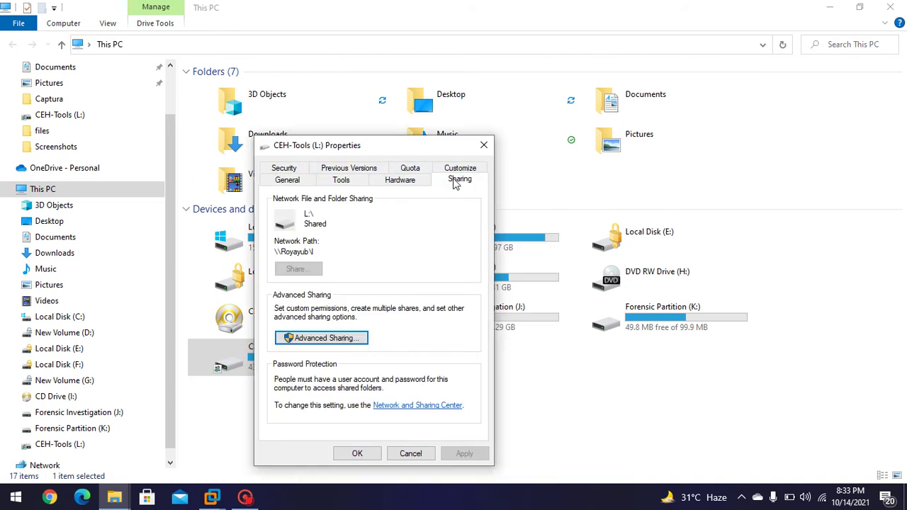
pyautogui.click(343, 338)
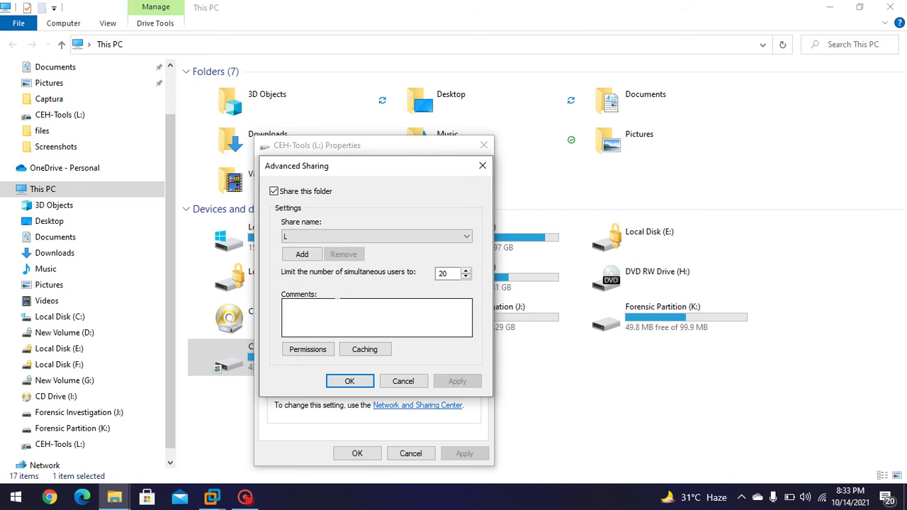
pyautogui.click(481, 165)
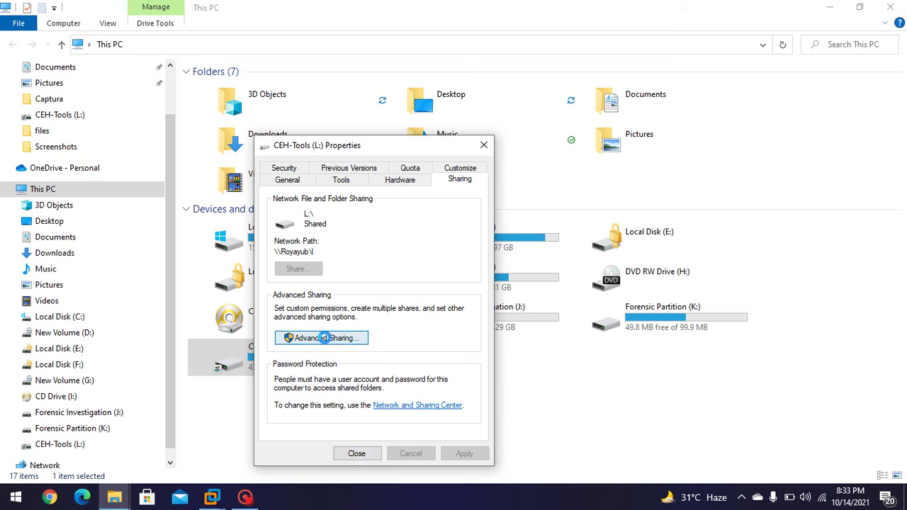
pyautogui.click(316, 338)
pyautogui.click(478, 166)
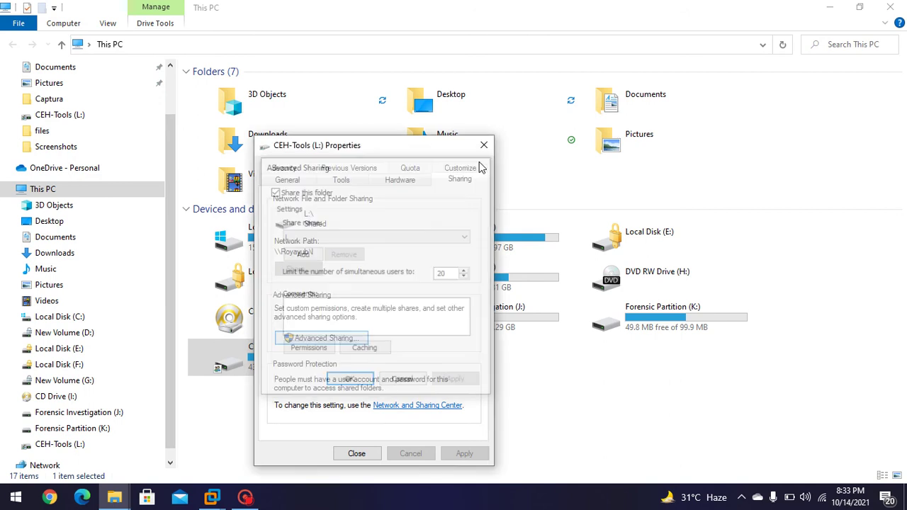
pyautogui.click(374, 454)
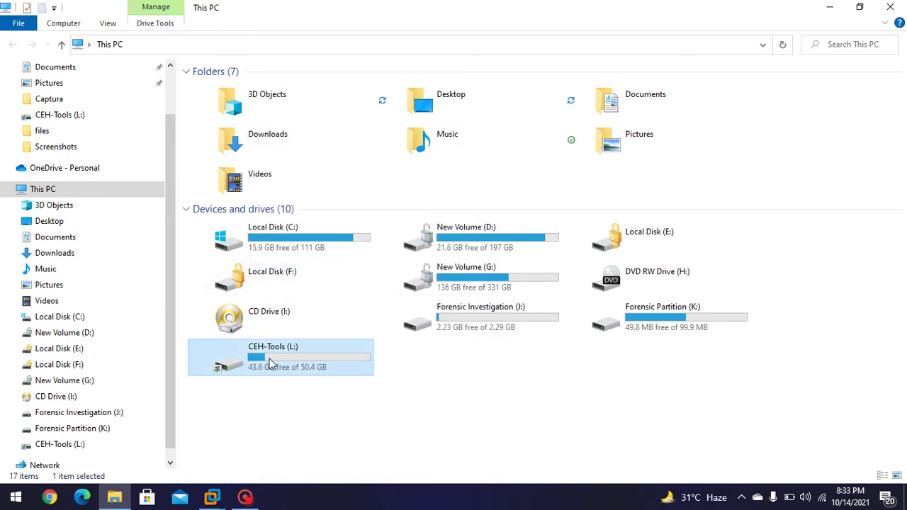
# Close the This PC window and refresh the desktop
pyautogui.click(280, 333)
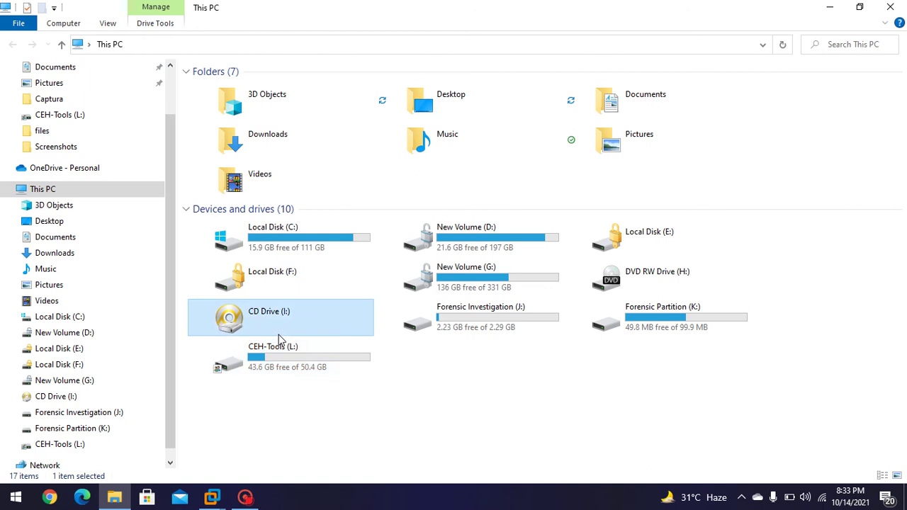
pyautogui.click(300, 365)
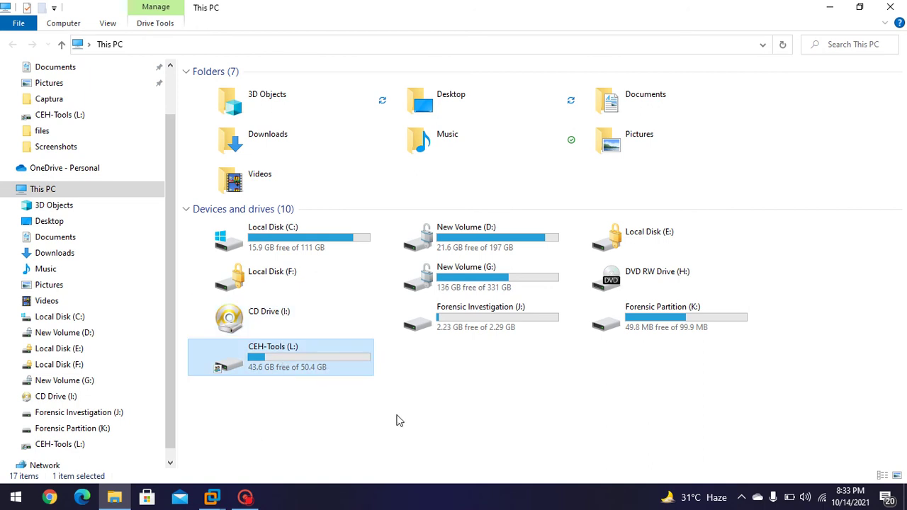
pyautogui.click(890, 7)
pyautogui.rightClick(536, 71)
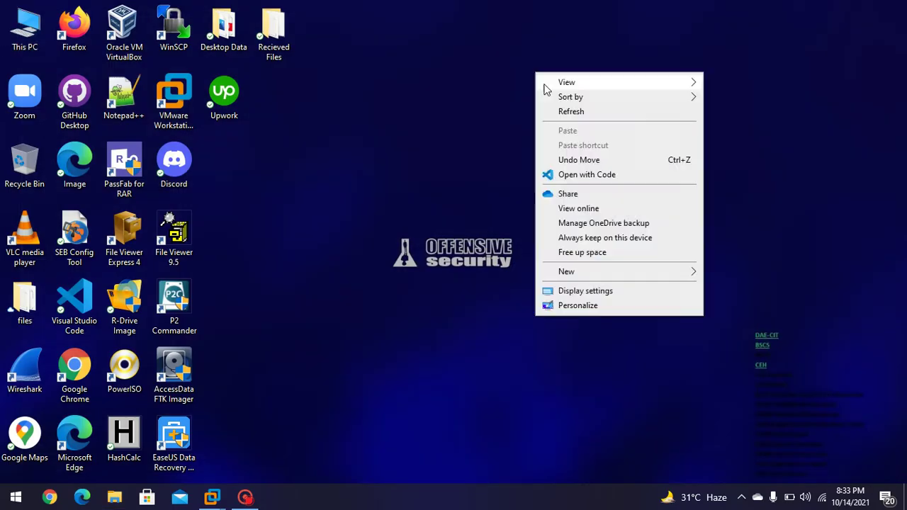
pyautogui.click(568, 115)
# Switch to VMware Workstation and look over the existing Windows Server 2016 and Windows Server 2019 virtual machines
pyautogui.moveTo(212, 496)
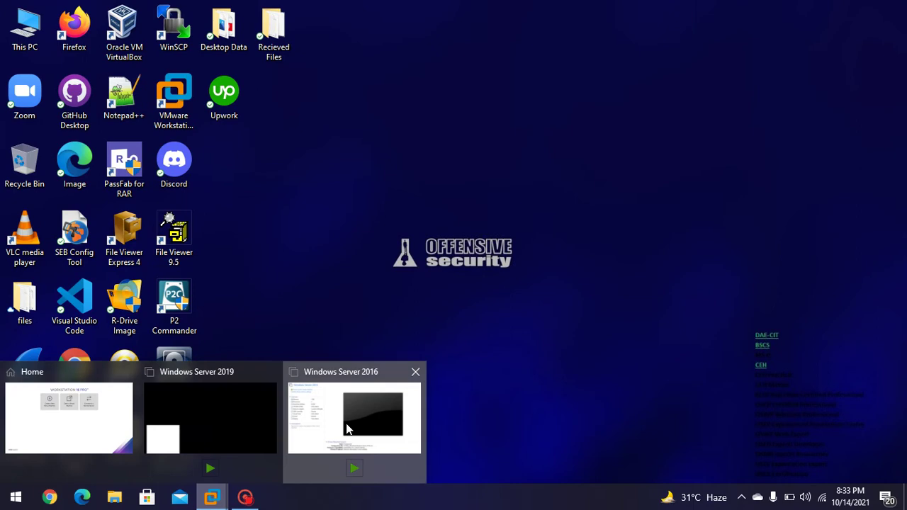
pyautogui.click(347, 429)
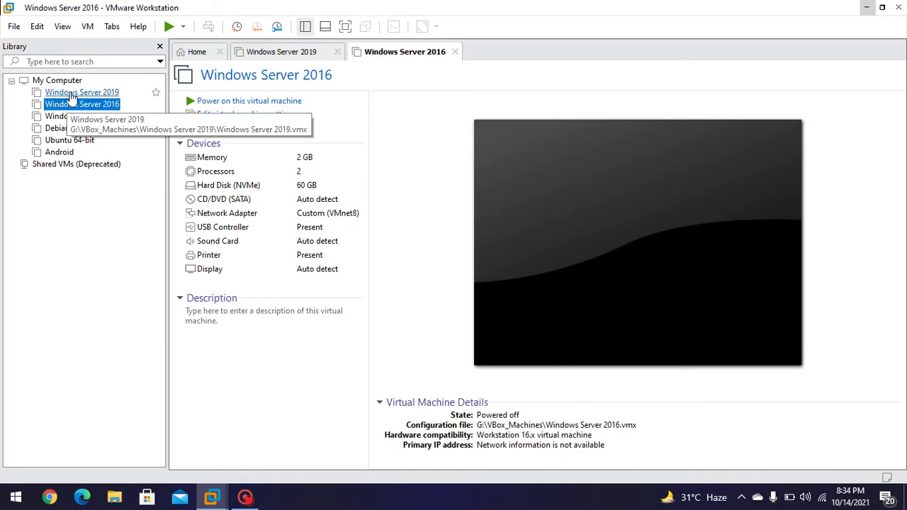
pyautogui.click(72, 95)
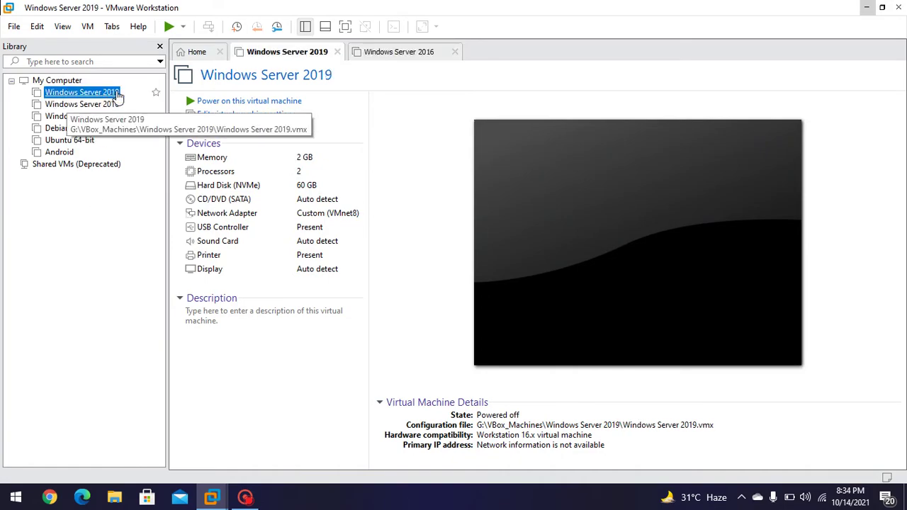
pyautogui.rightClick(81, 94)
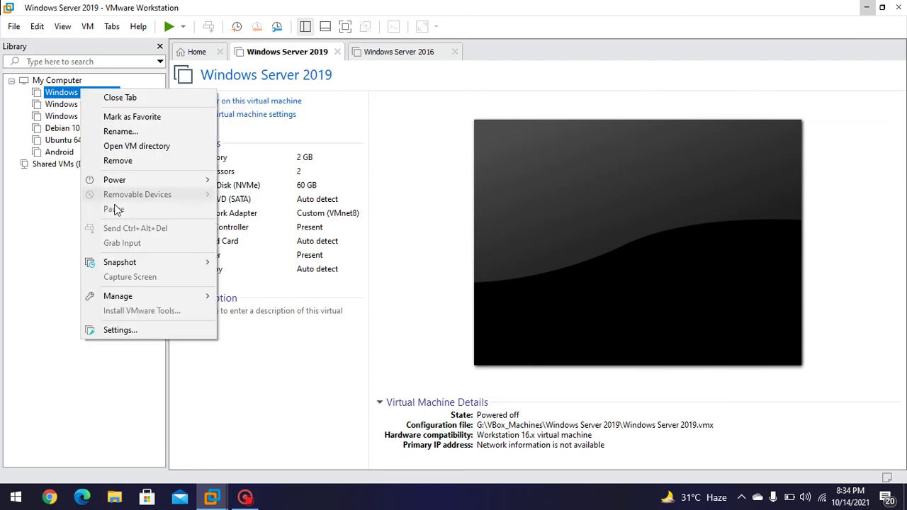
pyautogui.click(97, 380)
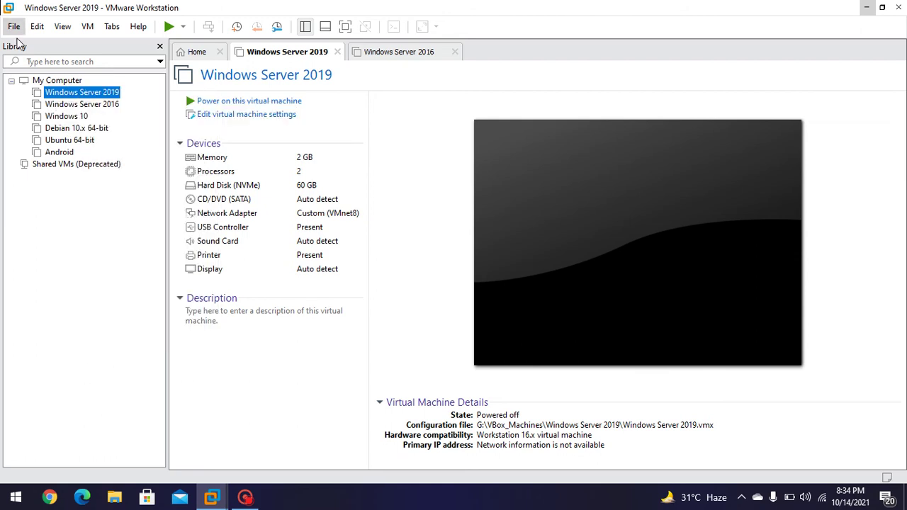
# Start a new virtual machine with the Typical configuration and a blank hard disk, without choosing an installer source
pyautogui.click(199, 54)
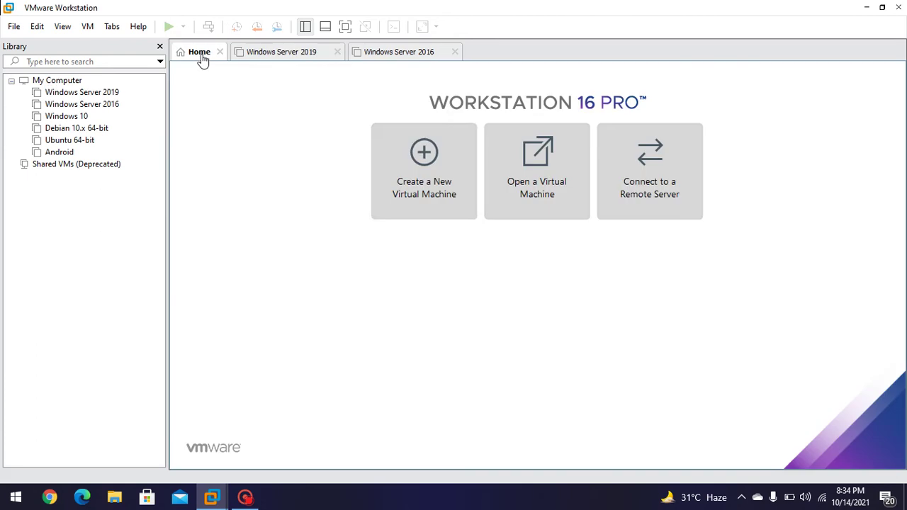
pyautogui.click(416, 160)
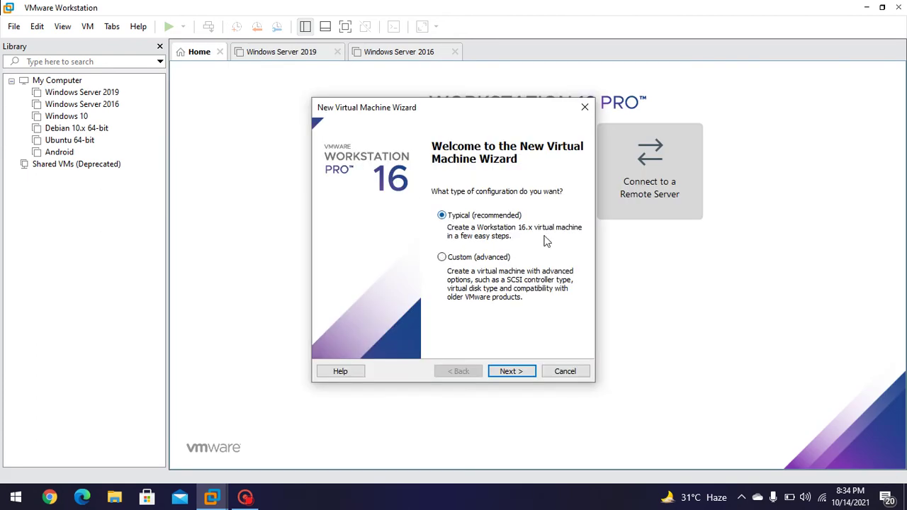
pyautogui.click(514, 372)
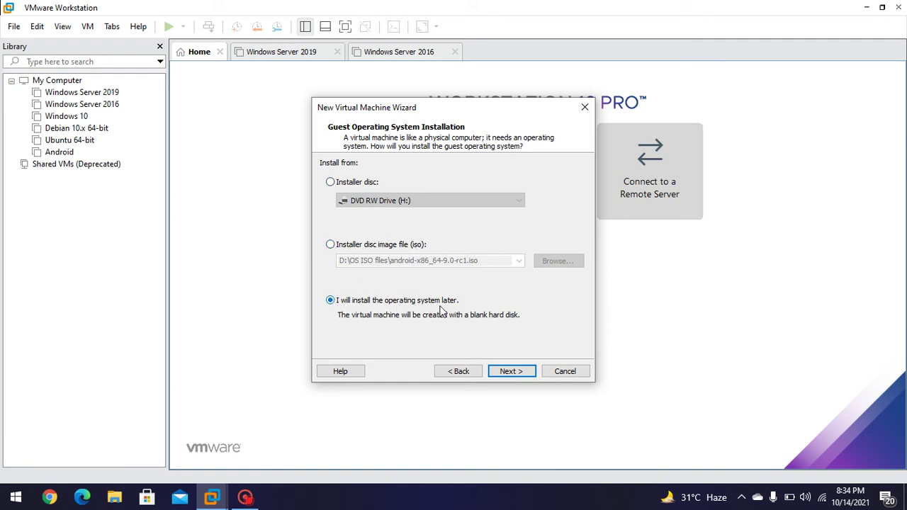
pyautogui.click(518, 370)
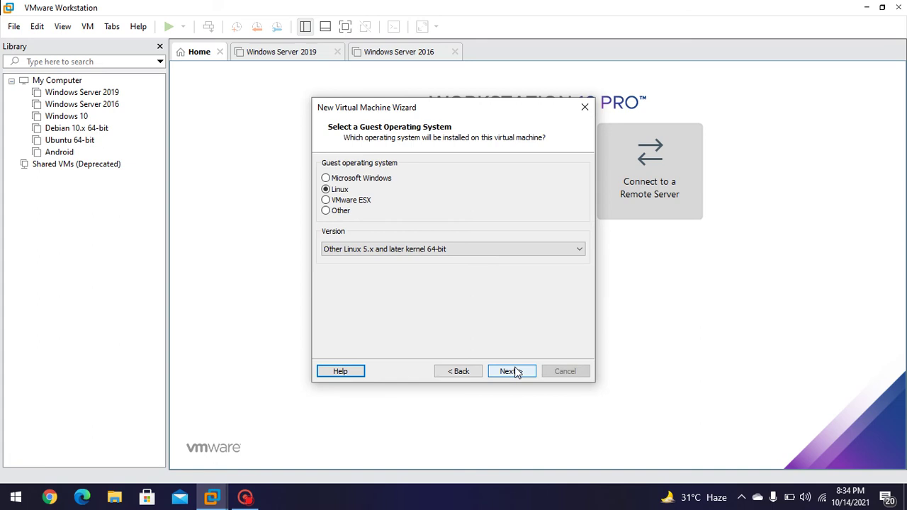
# Choose Microsoft Windows as the guest operating system with the version Windows Server 2019, and continue to the naming page
pyautogui.click(330, 177)
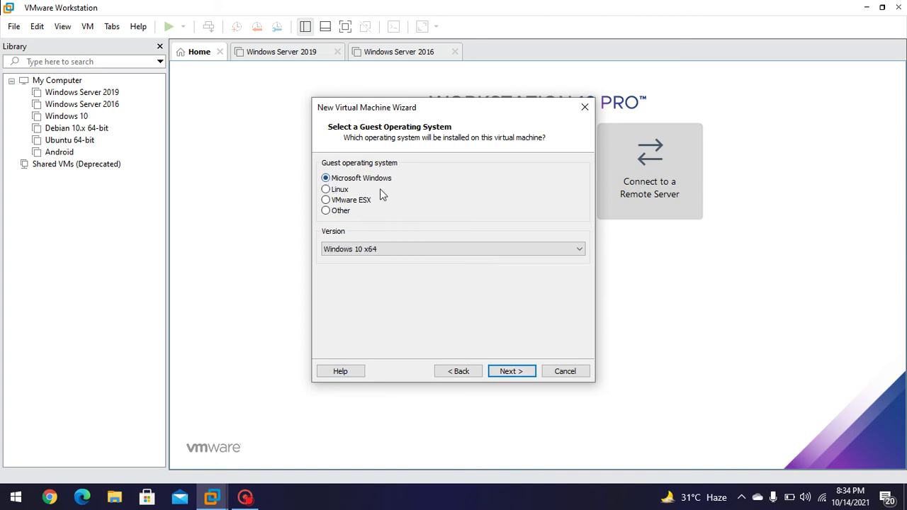
pyautogui.click(401, 248)
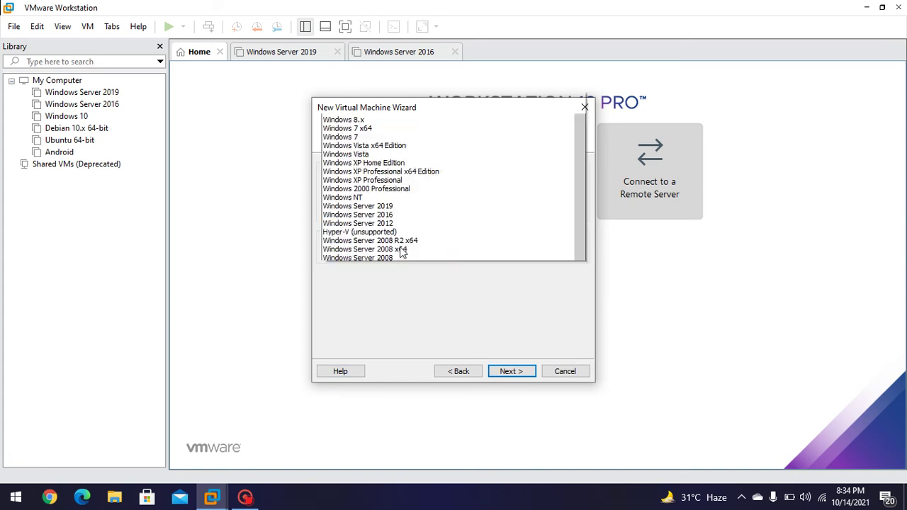
pyautogui.scroll(-1, 400, 252)
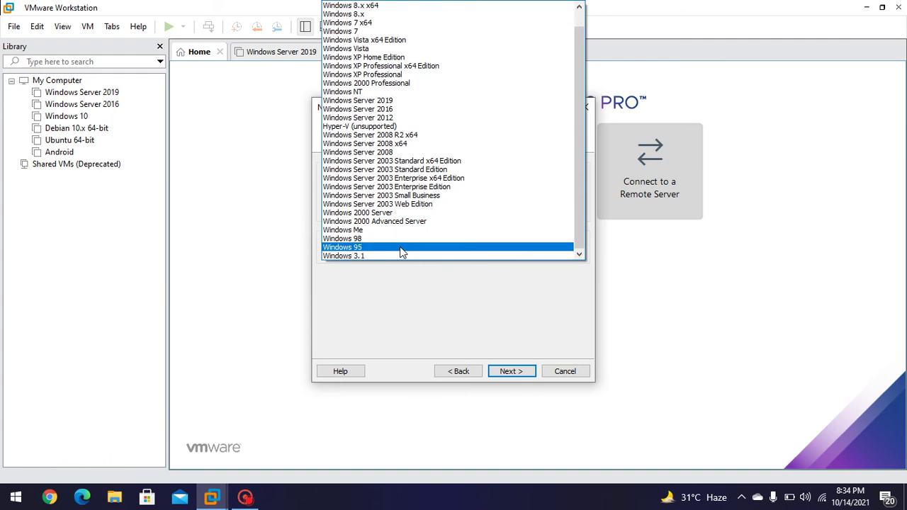
pyautogui.press('Up')
pyautogui.press('Up')
pyautogui.press('Up')
pyautogui.press('Up')
pyautogui.press('Up')
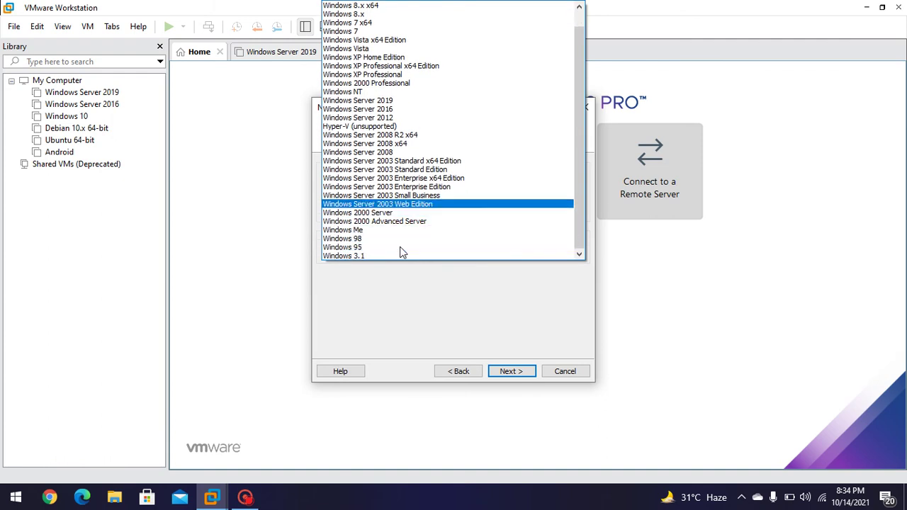
pyautogui.press('Up')
pyautogui.press('Up')
pyautogui.press('Up')
pyautogui.press('Up')
pyautogui.press('Up')
pyautogui.press('Up')
pyautogui.press('Up')
pyautogui.press('Up')
pyautogui.press('Up')
pyautogui.press('Up')
pyautogui.press('Up')
pyautogui.press('Up')
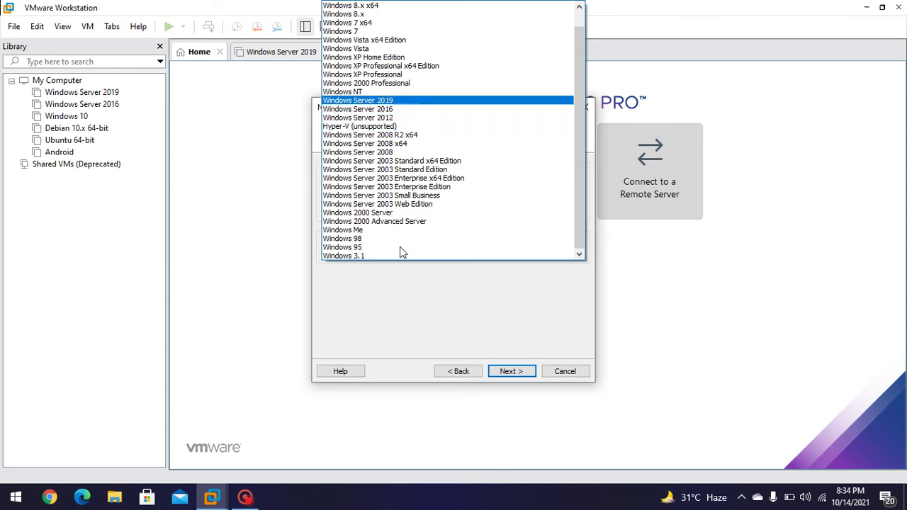
pyautogui.press('Return')
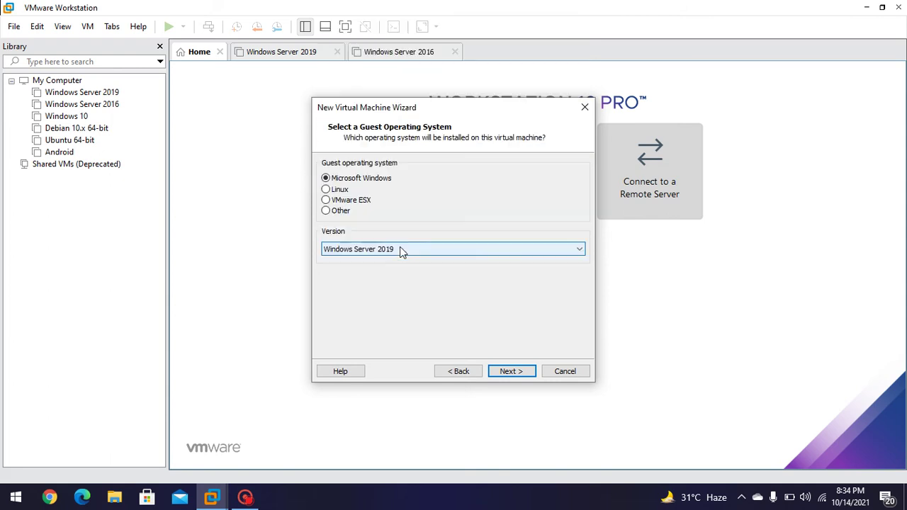
pyautogui.click(522, 373)
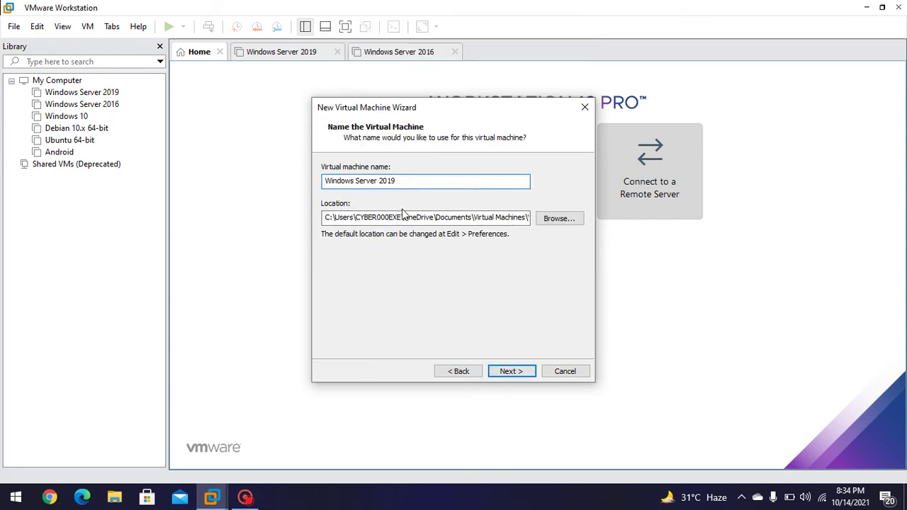
pyautogui.click(551, 220)
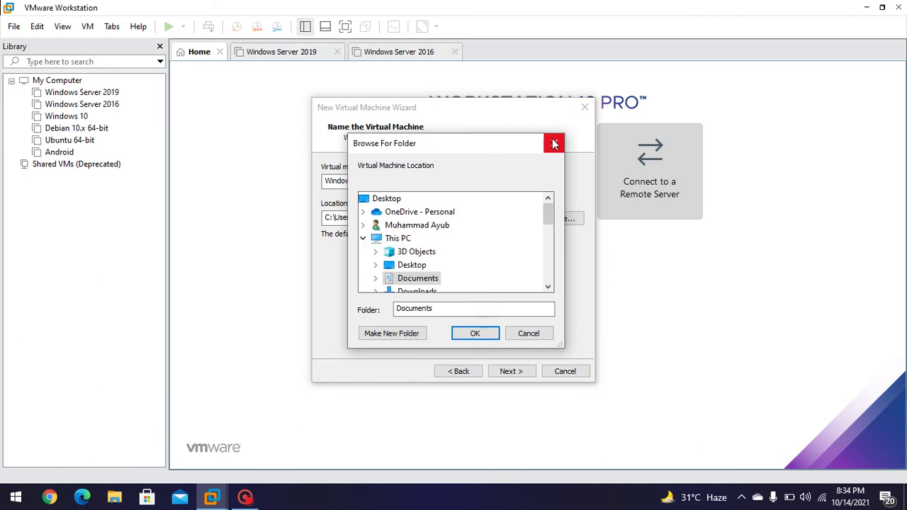
pyautogui.click(552, 140)
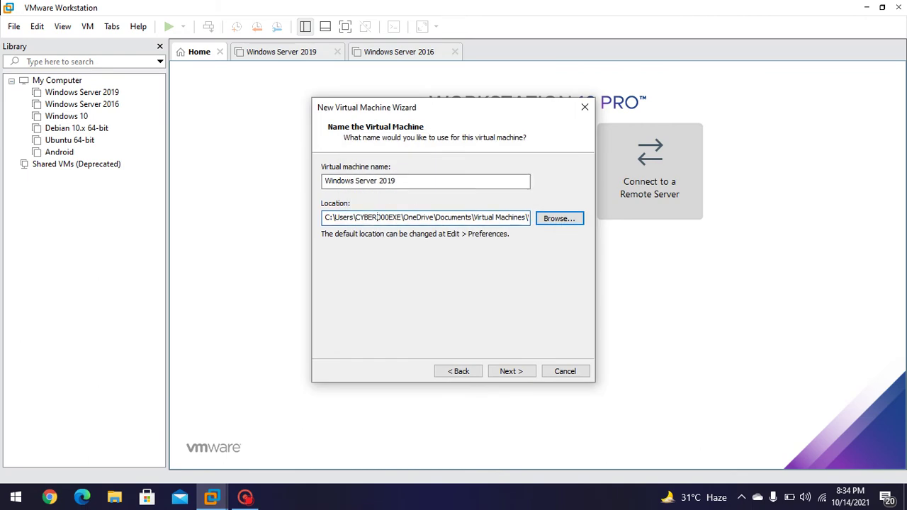
pyautogui.click(560, 220)
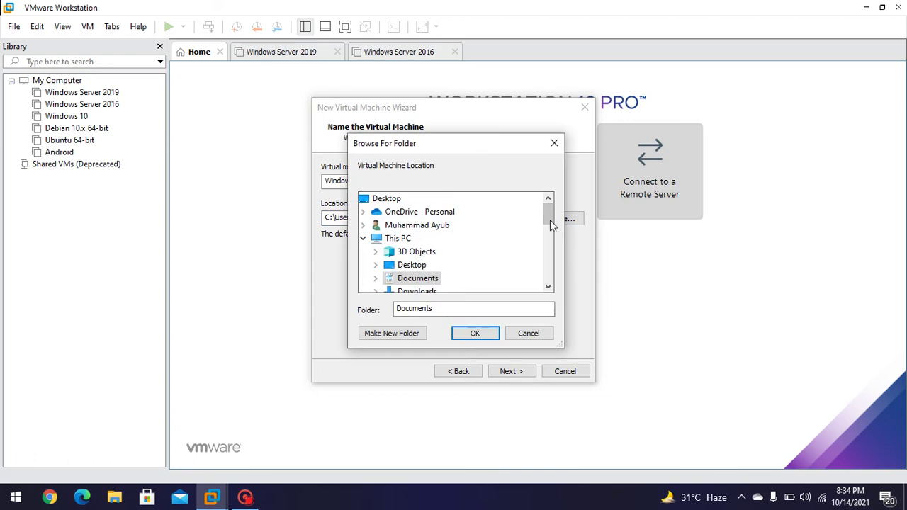
pyautogui.moveTo(553, 224); pyautogui.dragTo(548, 245)
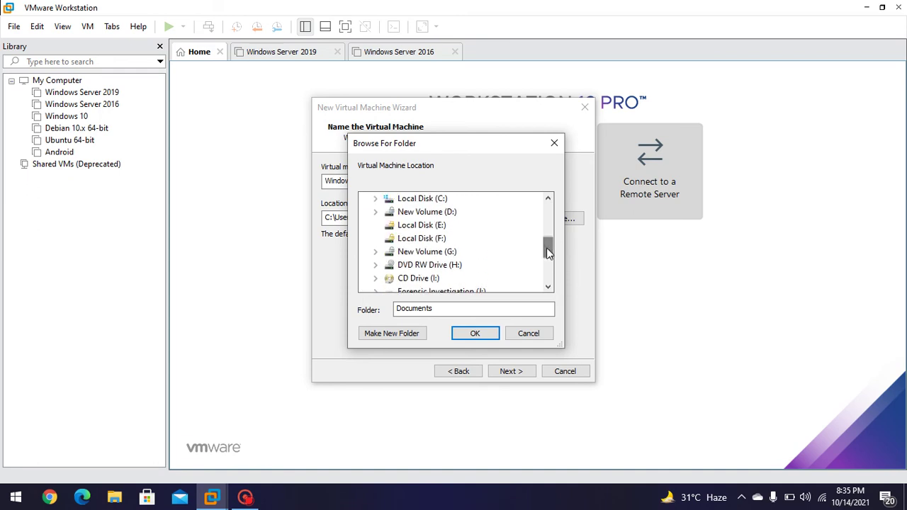
pyautogui.click(443, 253)
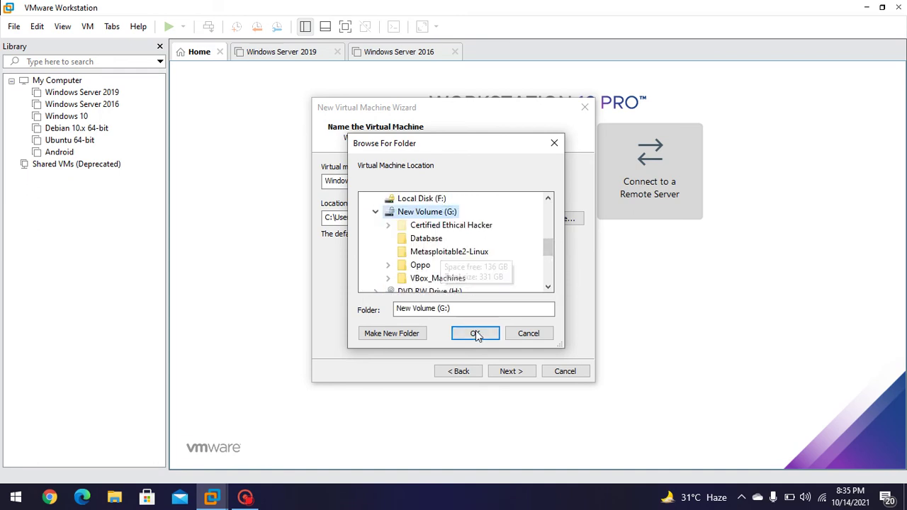
pyautogui.click(526, 336)
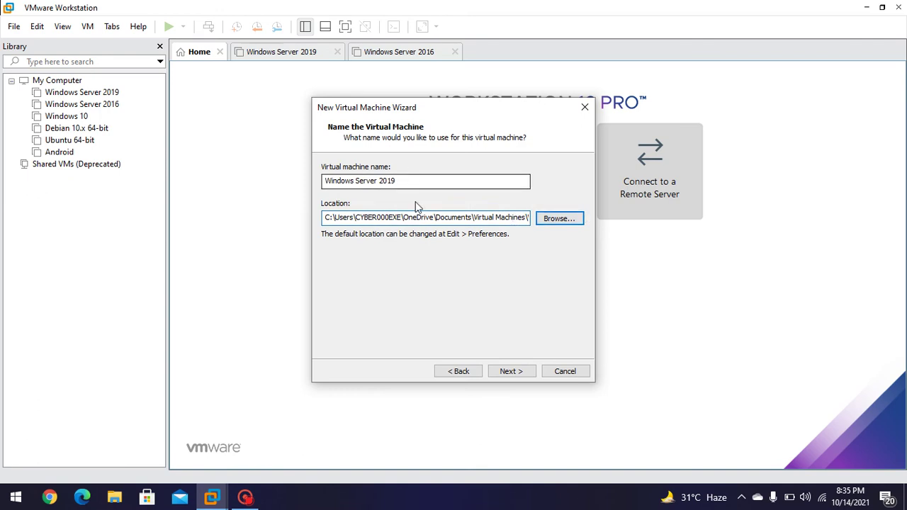
# Accept the name Windows Server 2019 and the default location, keep the 60 GB disk size and store the virtual disk as a single file
pyautogui.click(509, 371)
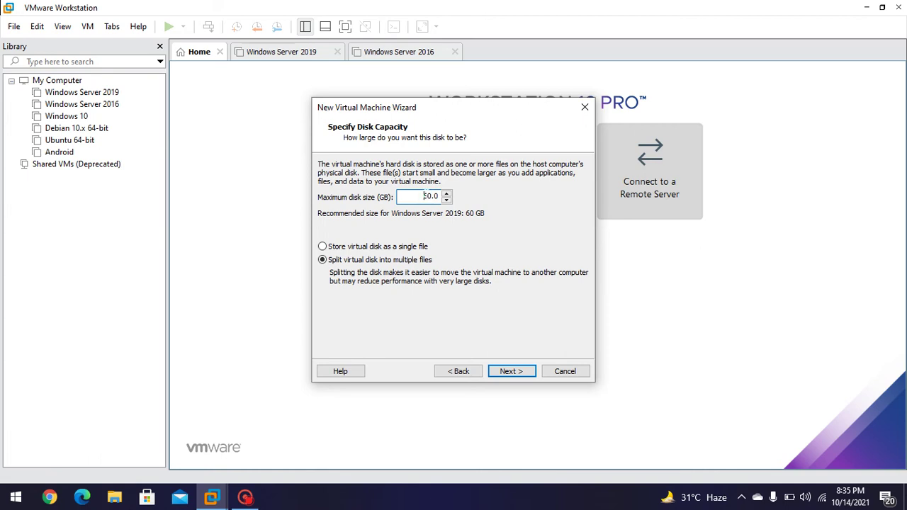
pyautogui.click(323, 246)
pyautogui.click(521, 373)
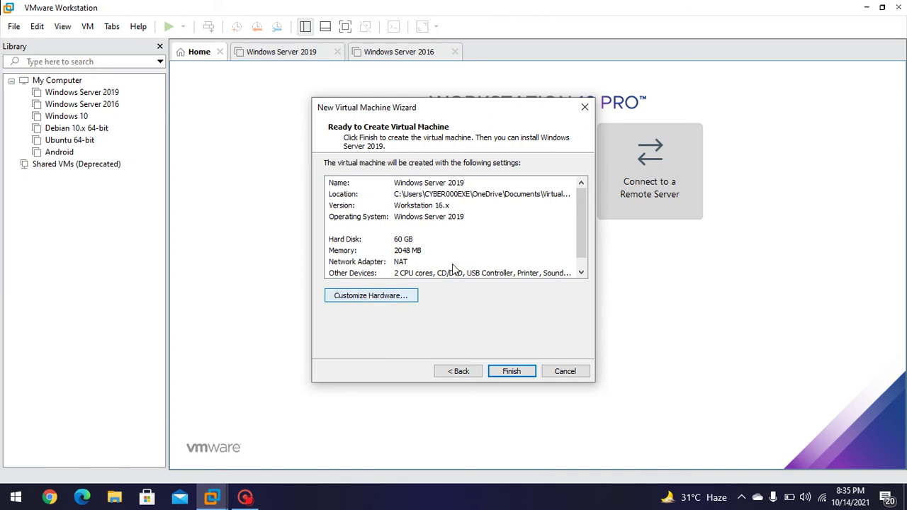
# Customize the new virtual machine's hardware so its CD/DVD drive uses an ISO image file
pyautogui.click(382, 297)
pyautogui.click(298, 81)
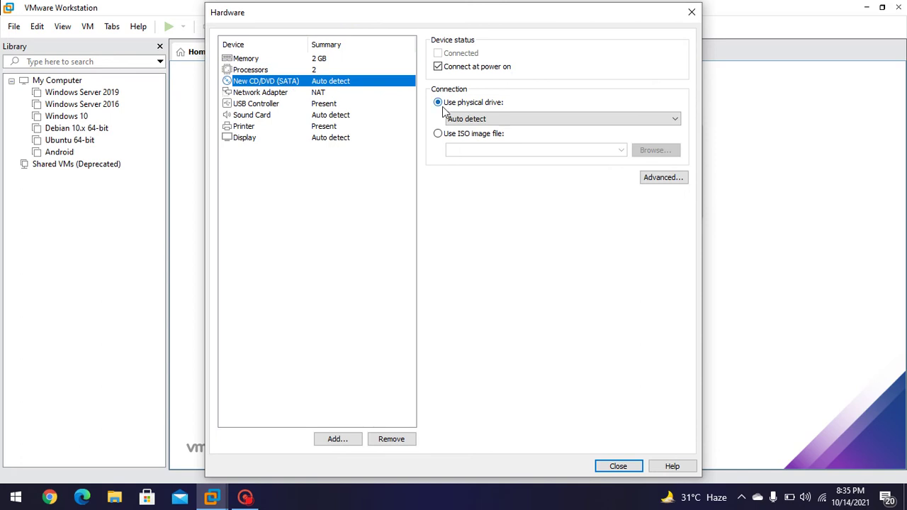
pyautogui.click(437, 134)
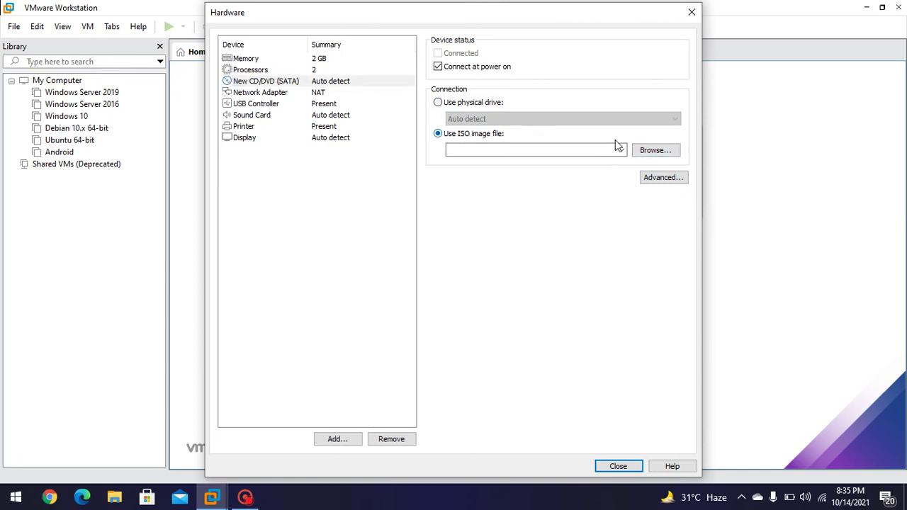
pyautogui.click(653, 150)
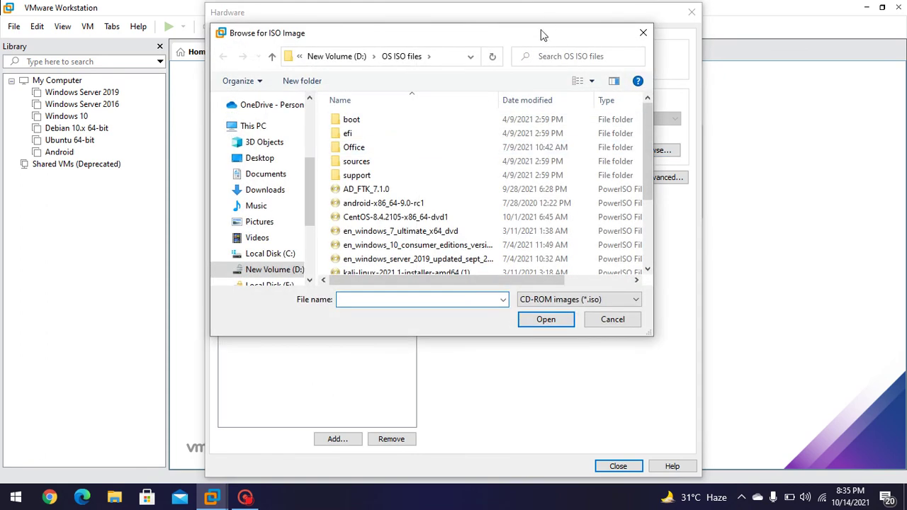
pyautogui.moveTo(536, 41); pyautogui.dragTo(555, 43)
pyautogui.moveTo(667, 120); pyautogui.dragTo(670, 174)
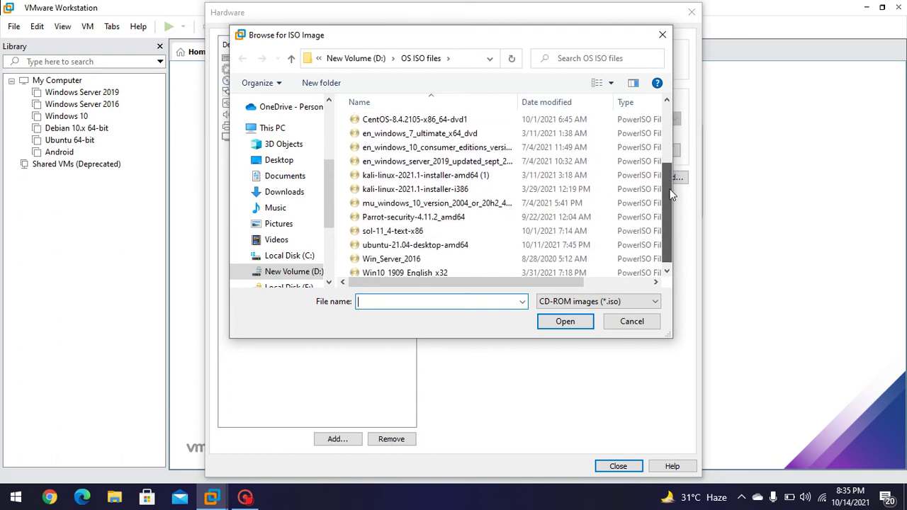
pyautogui.click(413, 134)
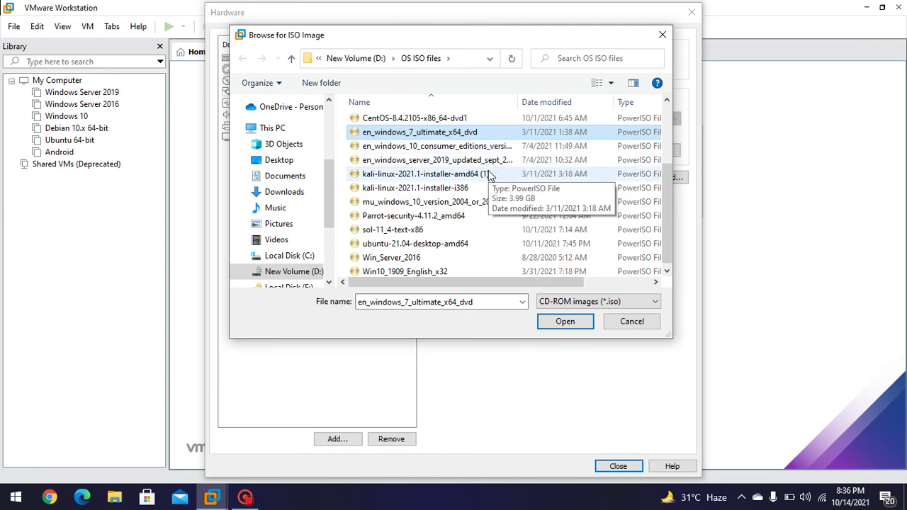
pyautogui.click(662, 35)
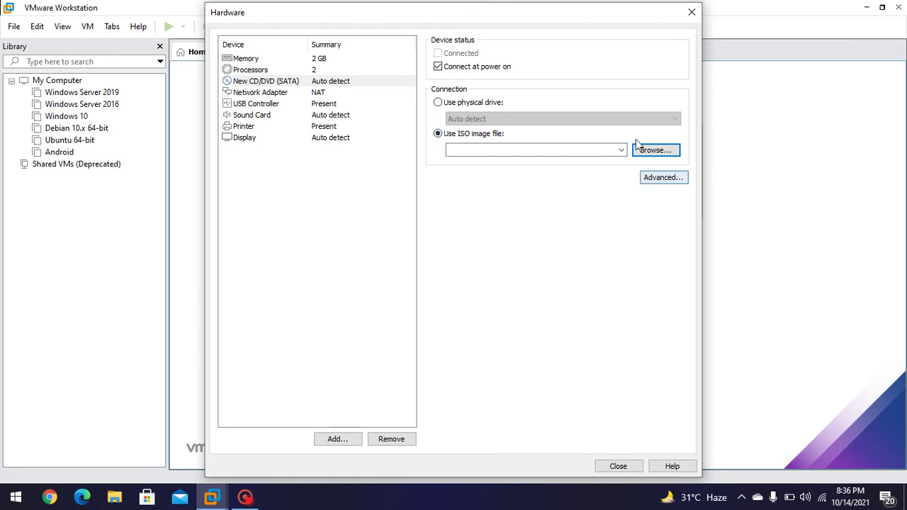
# Attach the Windows Server 2019 ISO from the OS ISO files folder to the CD/DVD drive and finish creating the virtual machine
pyautogui.click(655, 150)
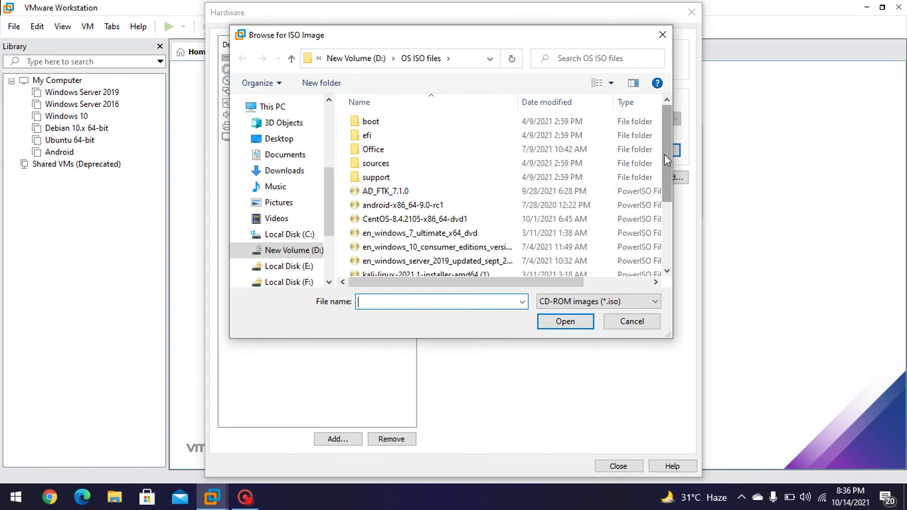
pyautogui.scroll(-2, 666, 196)
pyautogui.scroll(-1, 671, 196)
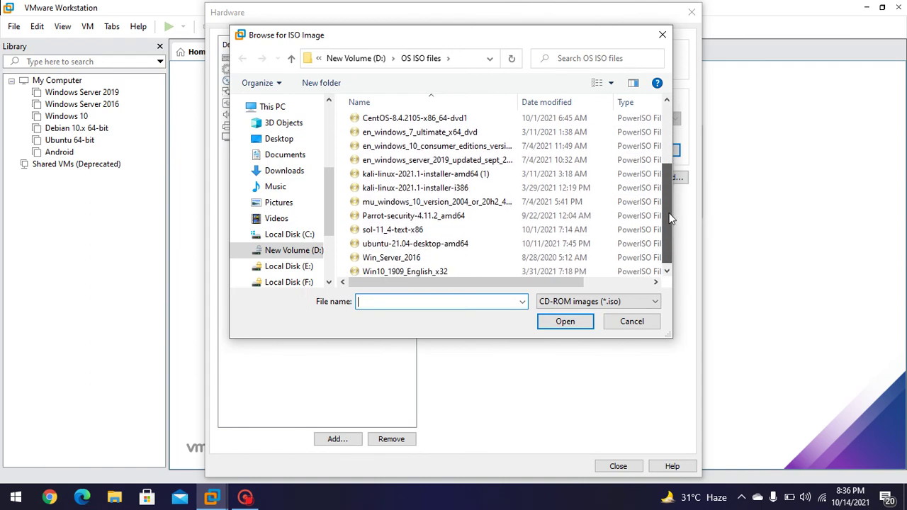
pyautogui.click(367, 161)
pyautogui.click(586, 322)
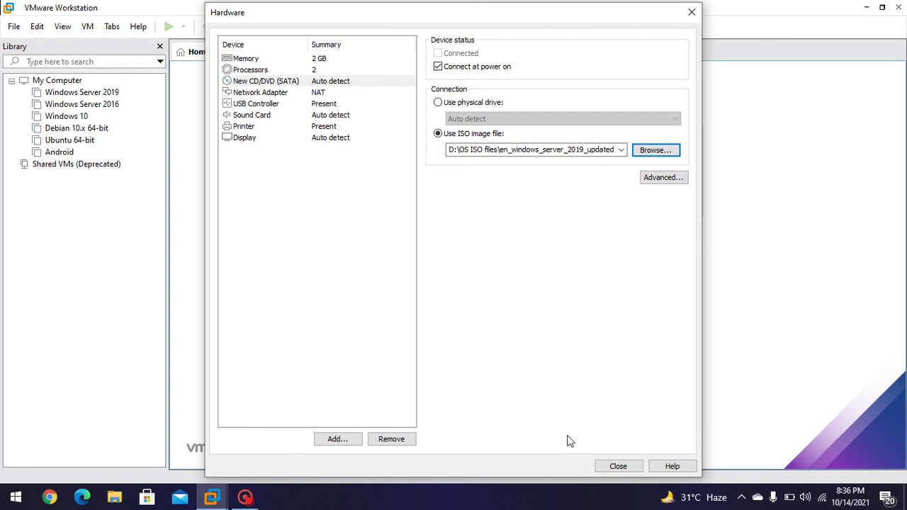
pyautogui.click(618, 467)
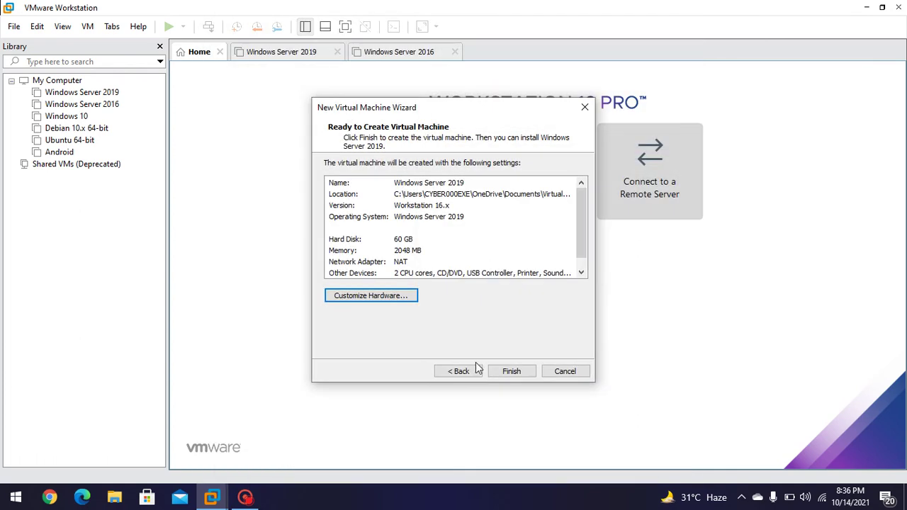
pyautogui.click(517, 369)
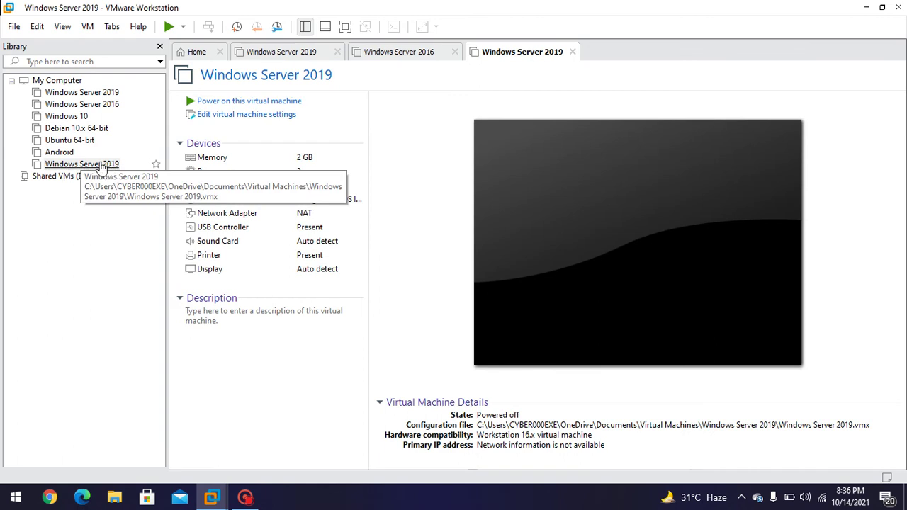
# Change the firmware type of the new Windows Server 2019 virtual machine to BIOS in its advanced options
pyautogui.rightClick(107, 165)
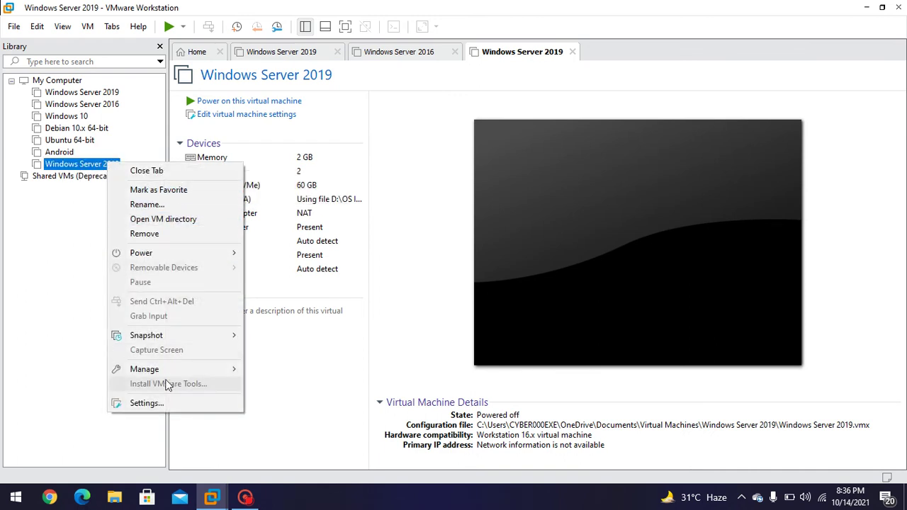
pyautogui.click(164, 404)
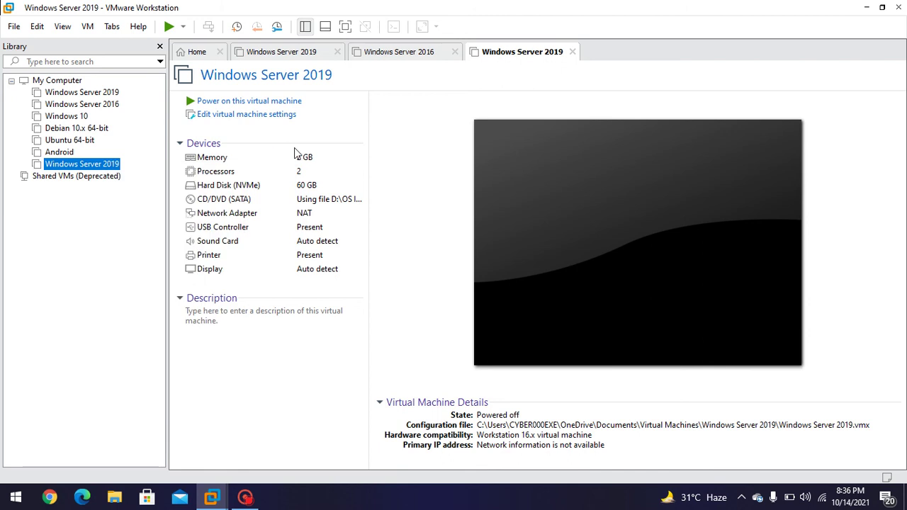
pyautogui.click(207, 116)
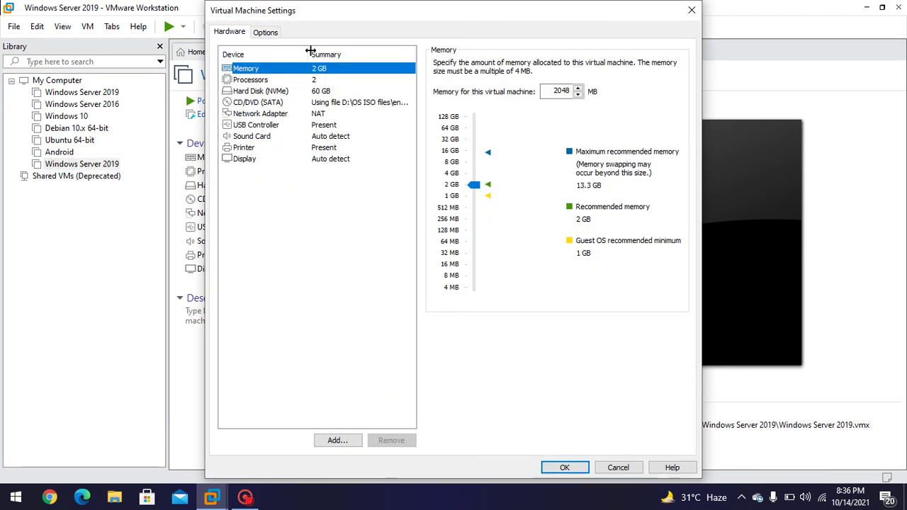
pyautogui.click(266, 32)
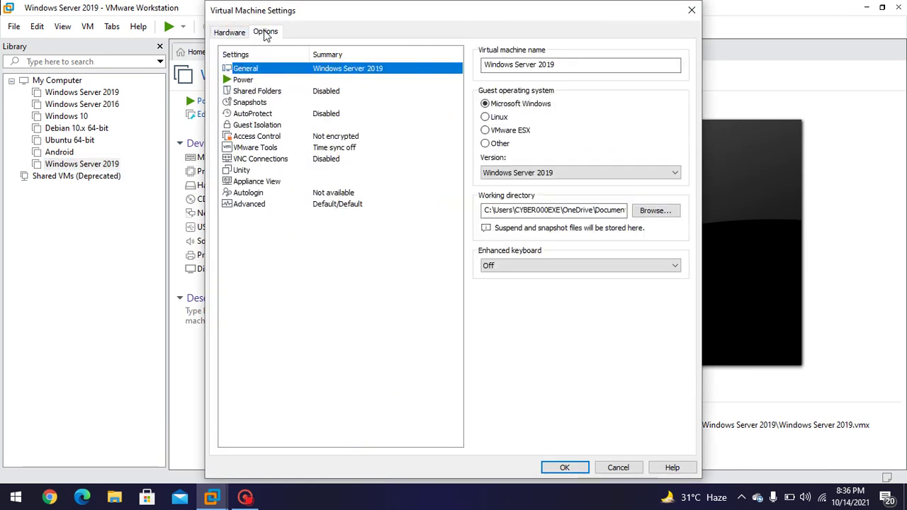
pyautogui.click(238, 205)
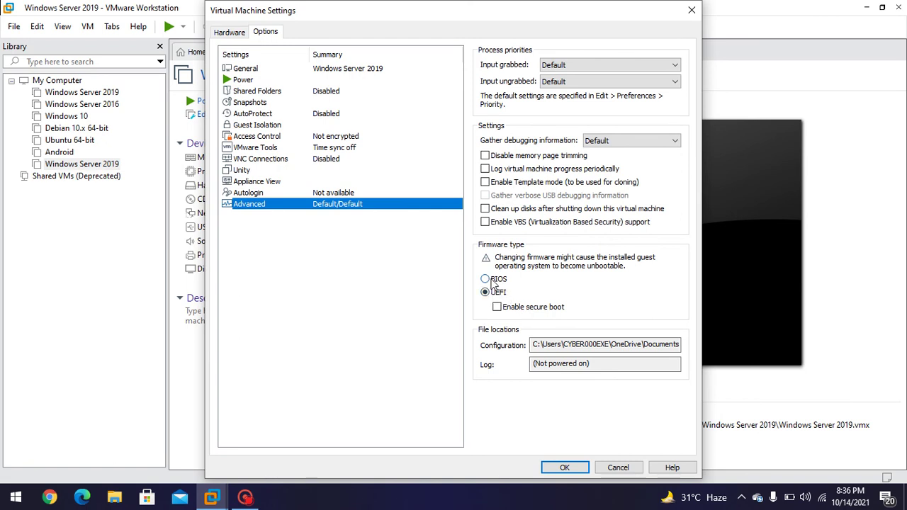
pyautogui.click(494, 281)
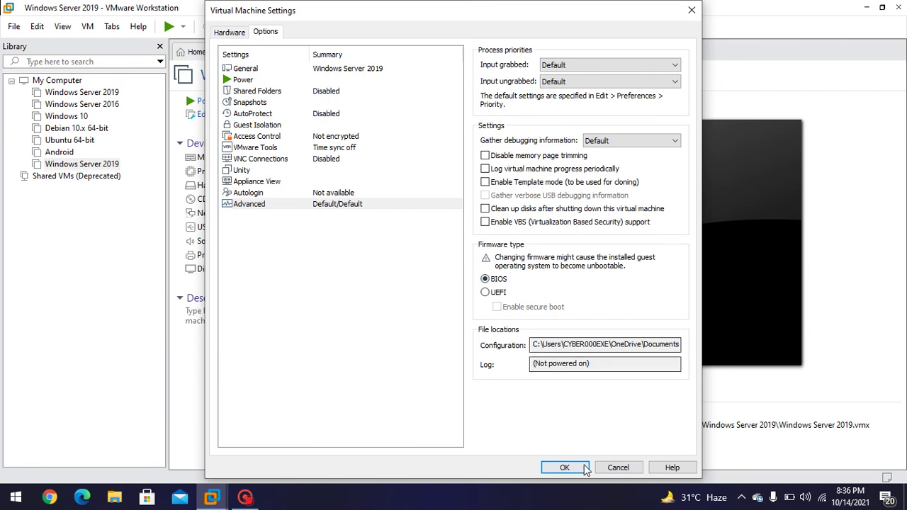
pyautogui.click(565, 468)
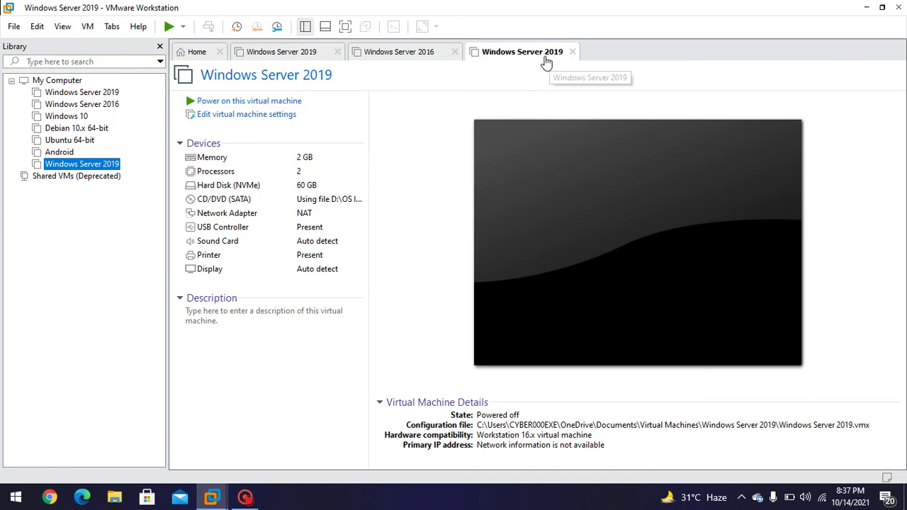
# Remove the newly created Windows Server 2019 virtual machine from the library
pyautogui.rightClick(70, 164)
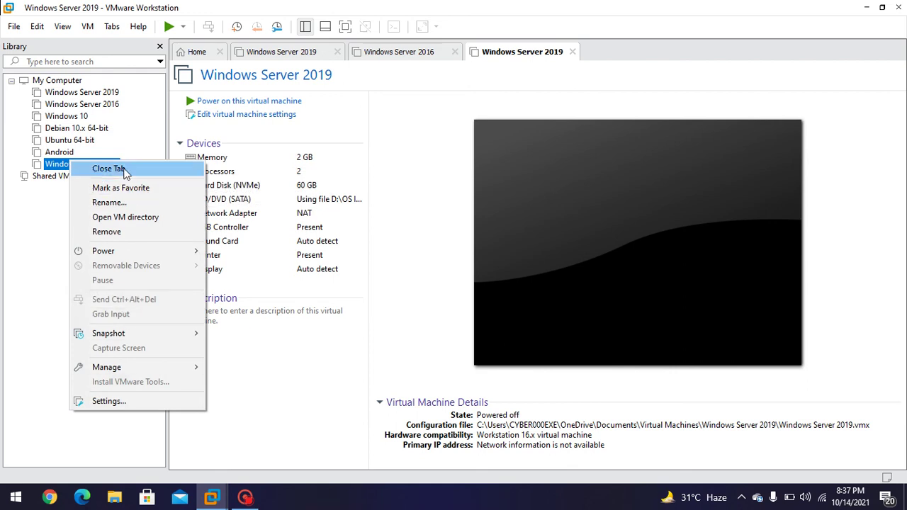
pyautogui.click(126, 231)
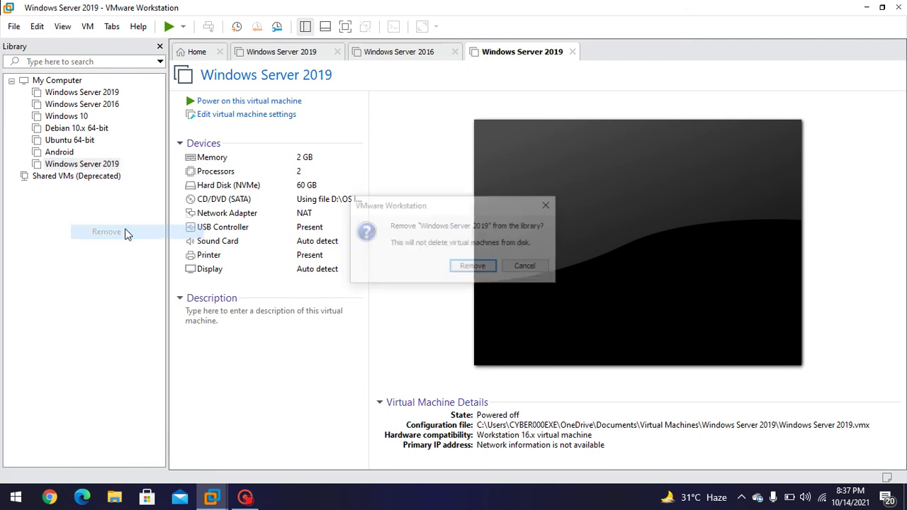
pyautogui.click(473, 267)
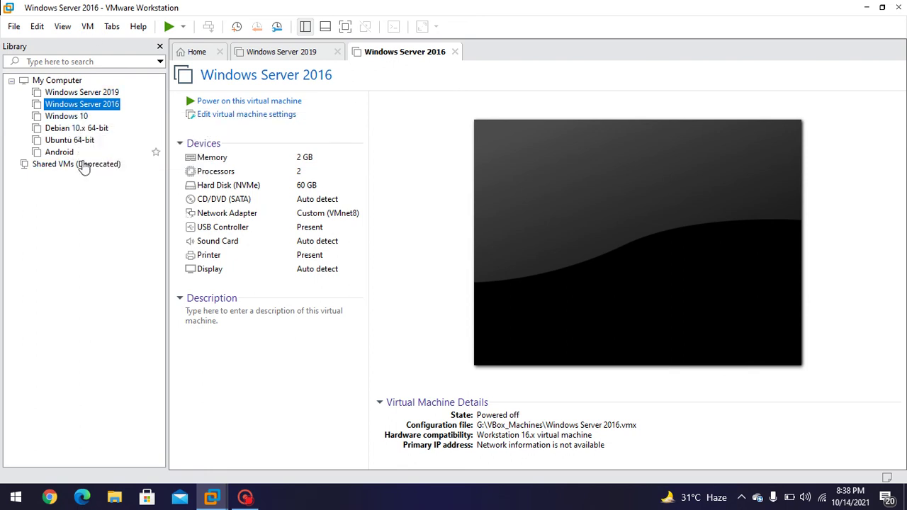
# Open the existing Windows Server 2019 and Android virtual machines, and look into the CEHv11 ISO folder on the CEH-Tools (L:) drive in File Explorer
pyautogui.click(75, 93)
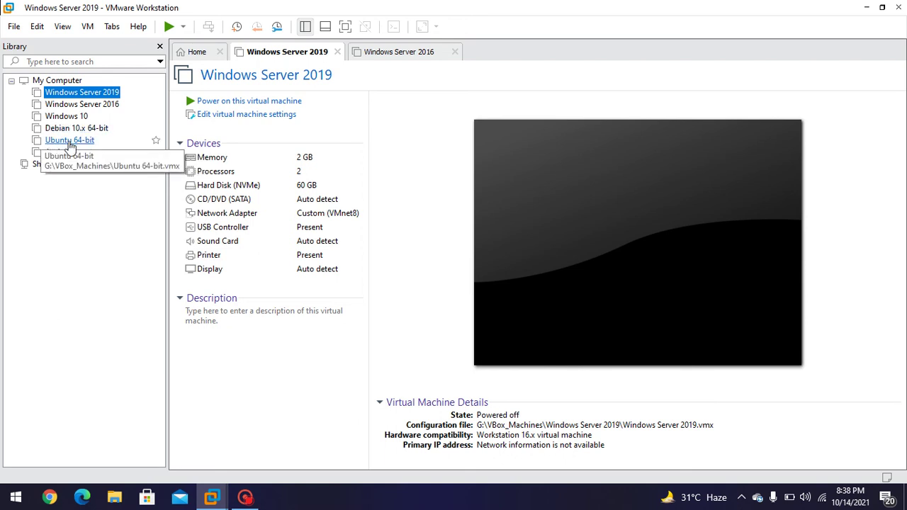
pyautogui.click(61, 153)
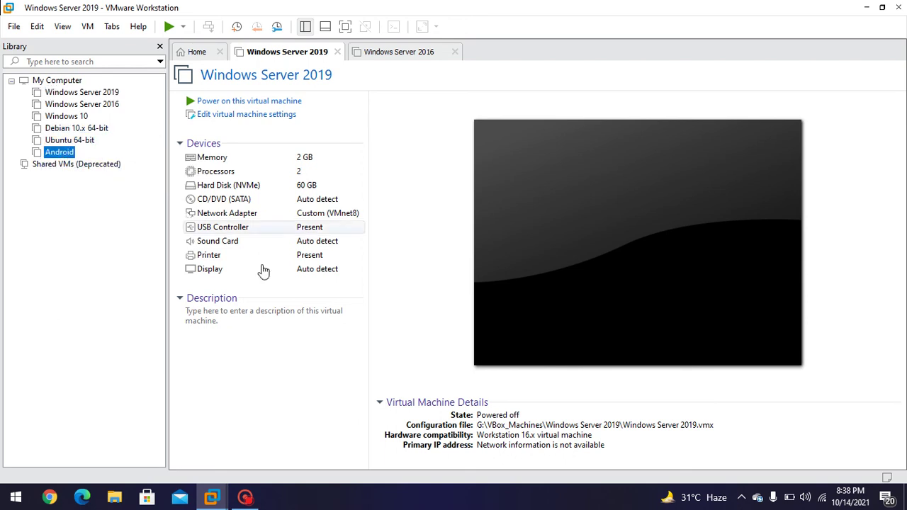
pyautogui.click(865, 7)
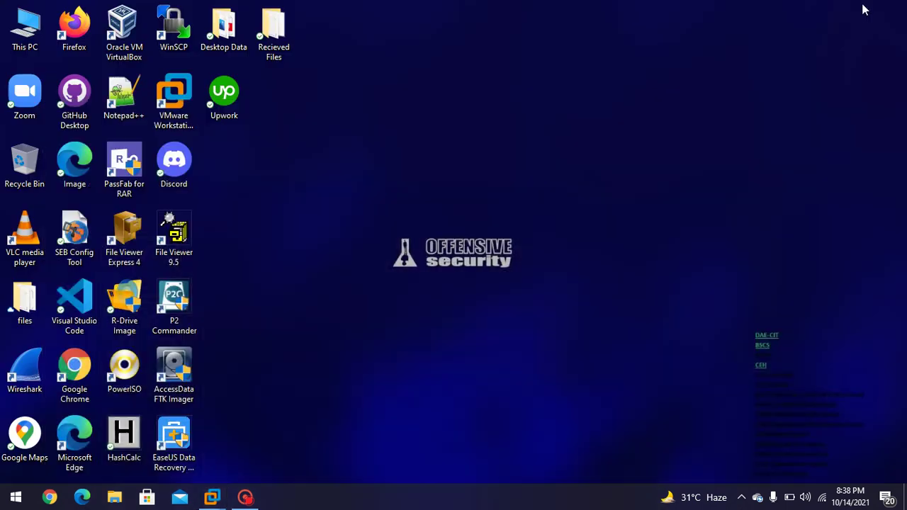
pyautogui.doubleClick(25, 29)
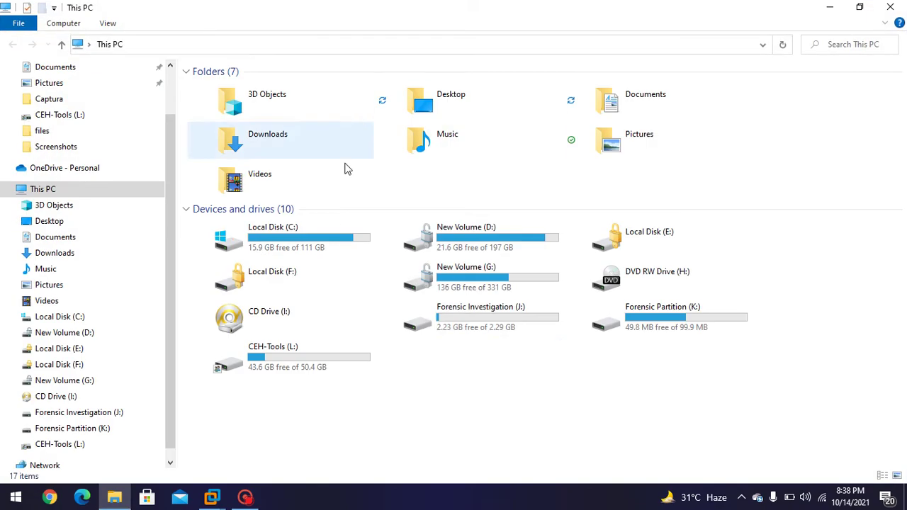
pyautogui.doubleClick(315, 349)
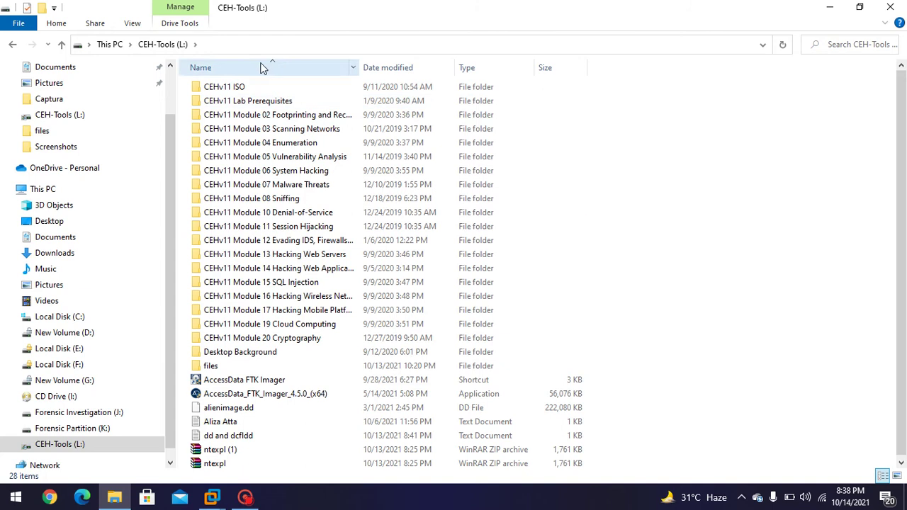
pyautogui.doubleClick(234, 88)
pyautogui.click(229, 88)
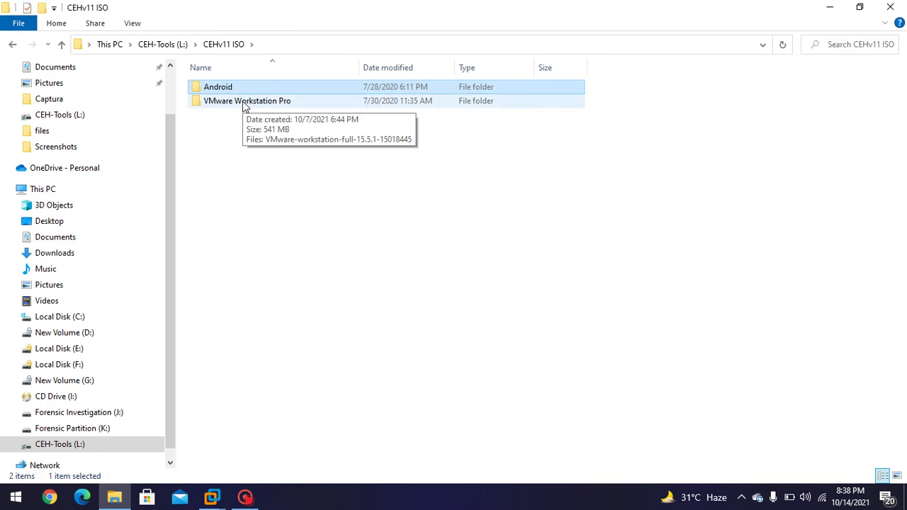
pyautogui.click(890, 7)
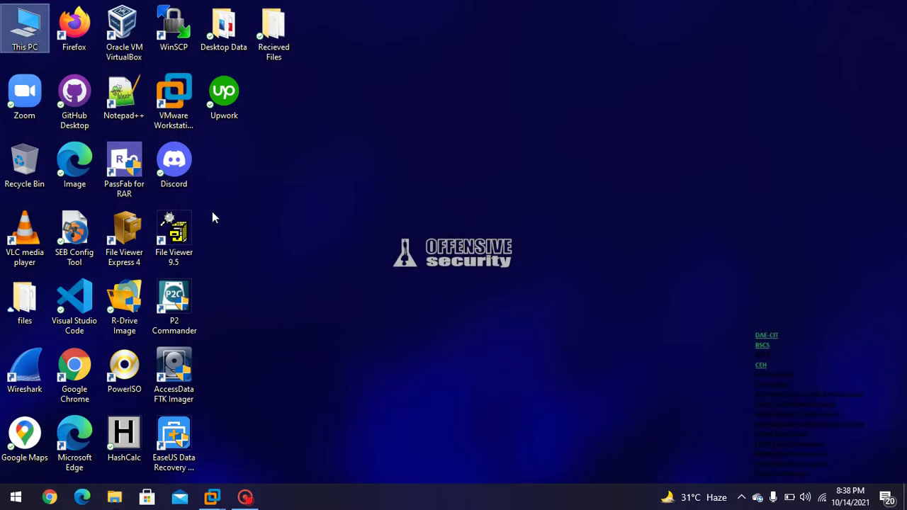
# Switch back to VMware Workstation and open the Virtual Network Editor to review the VMnet8 NAT network
pyautogui.moveTo(211, 497)
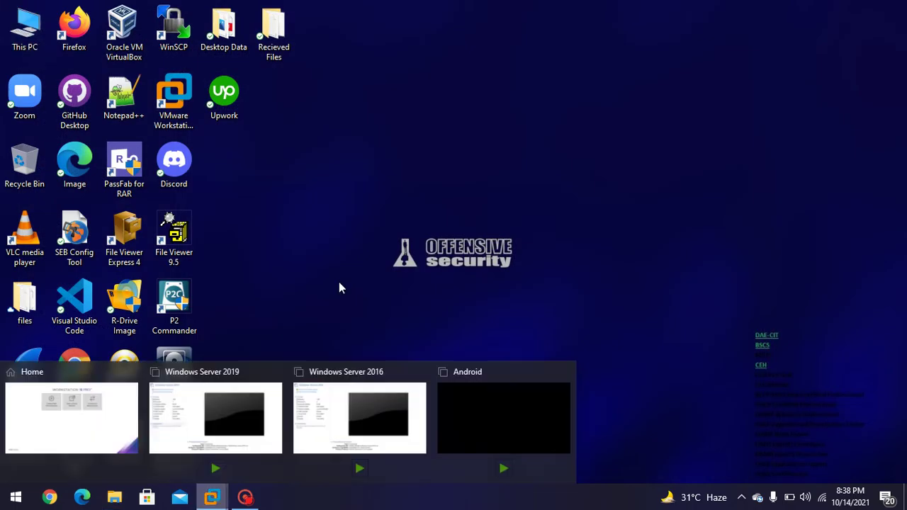
pyautogui.click(406, 418)
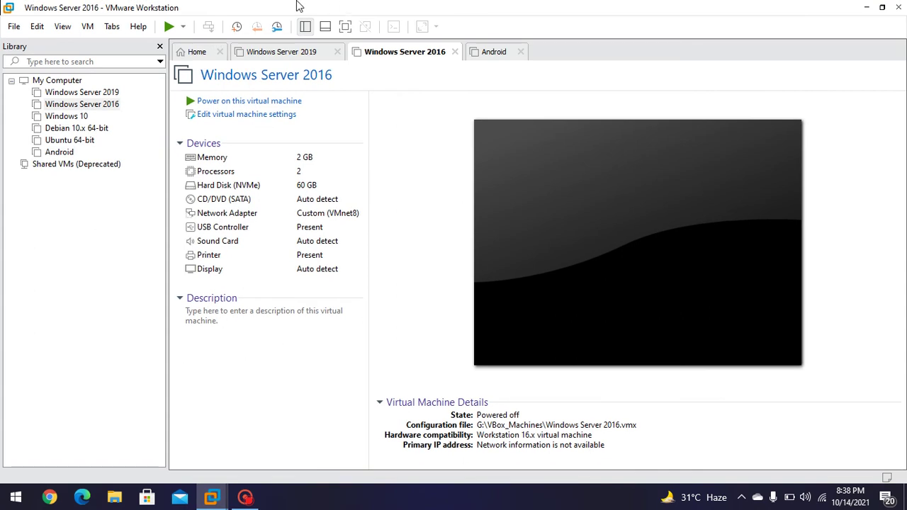
pyautogui.click(86, 26)
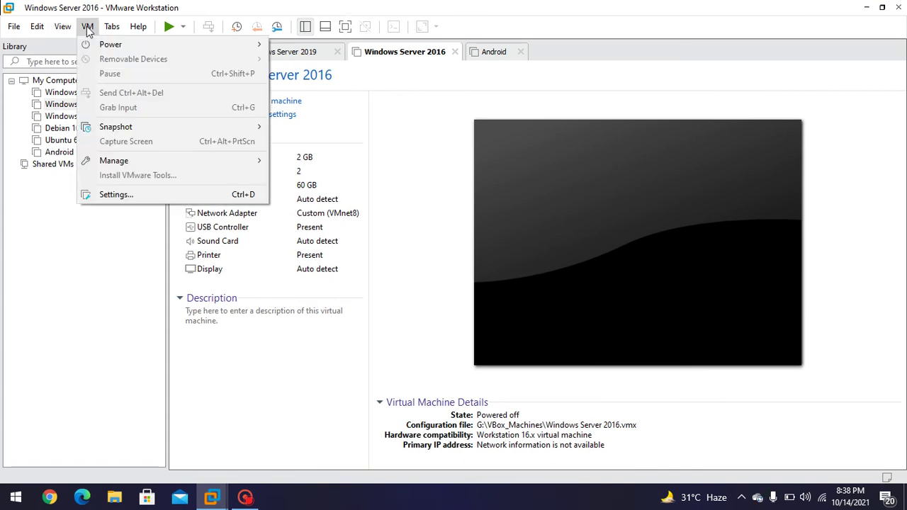
pyautogui.moveTo(61, 27)
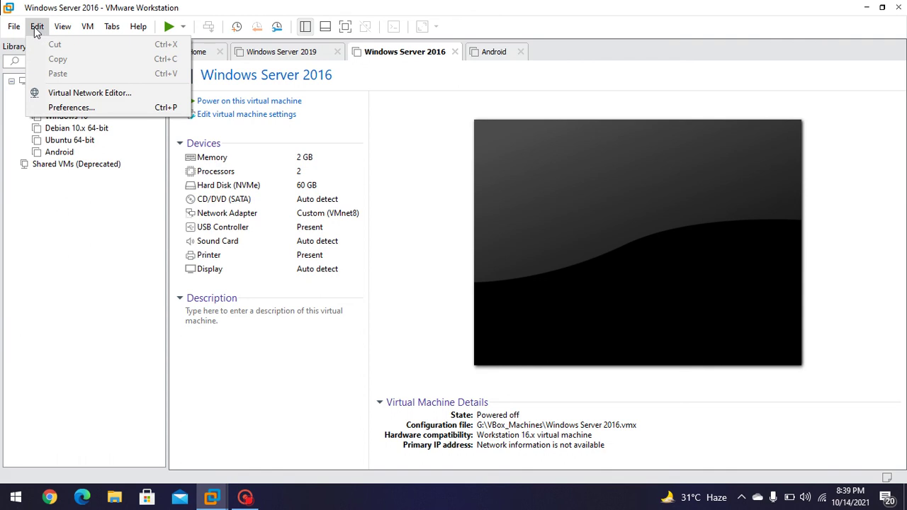
pyautogui.click(91, 94)
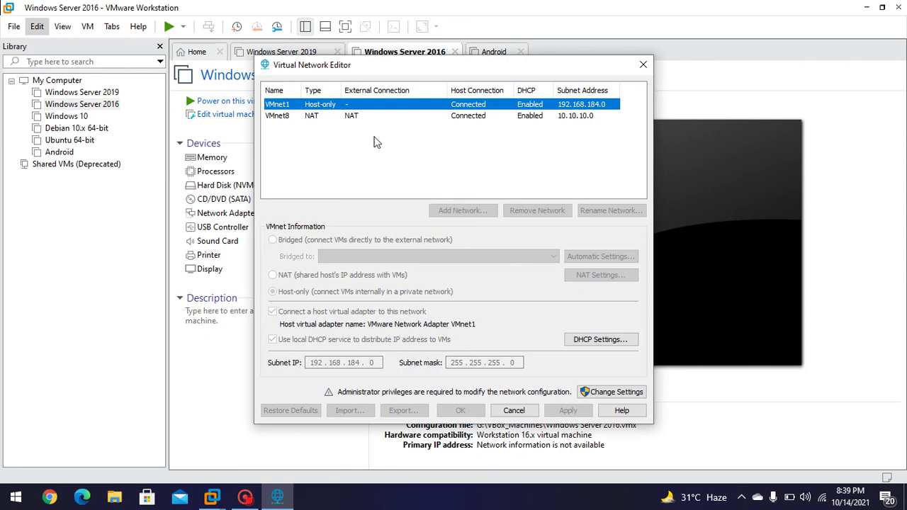
pyautogui.click(415, 118)
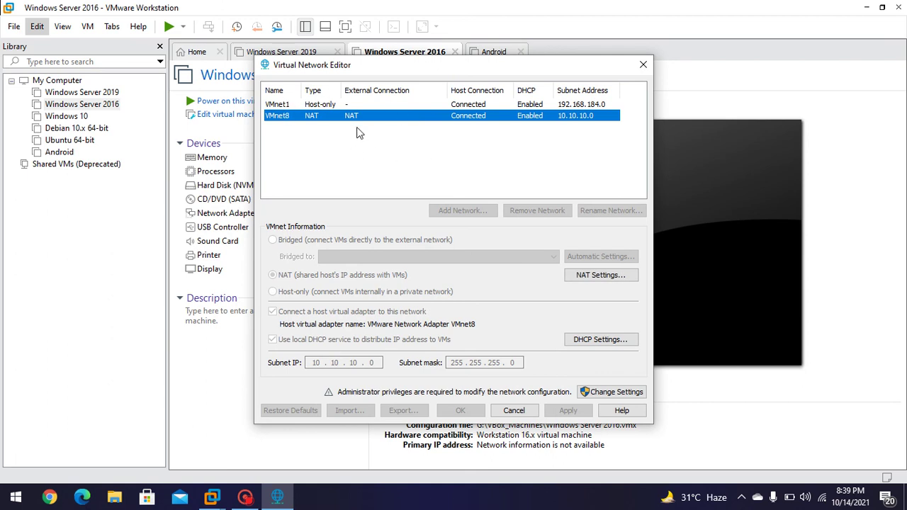
pyautogui.click(441, 182)
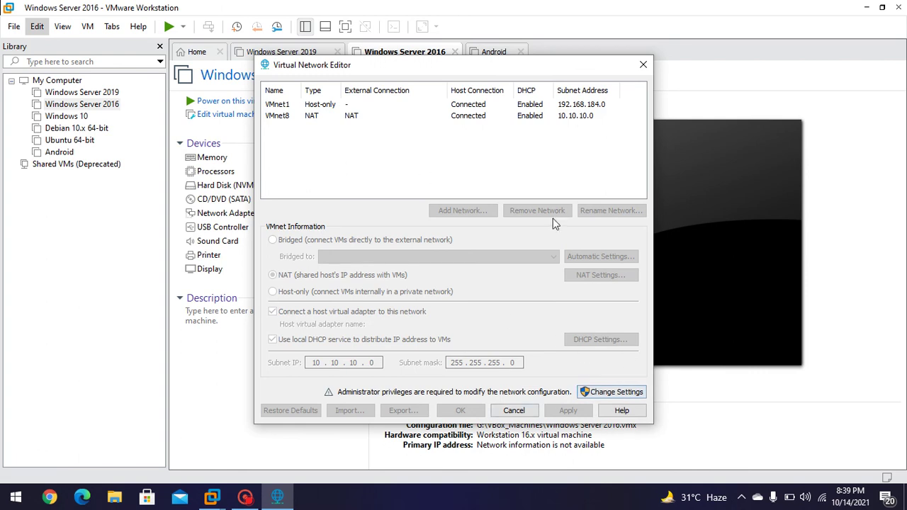
# Unlock the virtual network configuration for editing with administrator privileges and select the VMnet8 NAT network
pyautogui.click(611, 395)
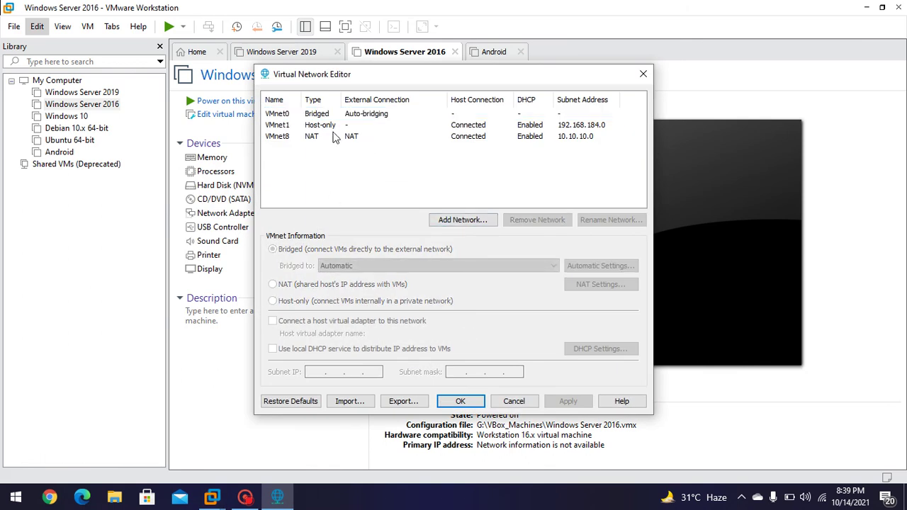
pyautogui.click(303, 136)
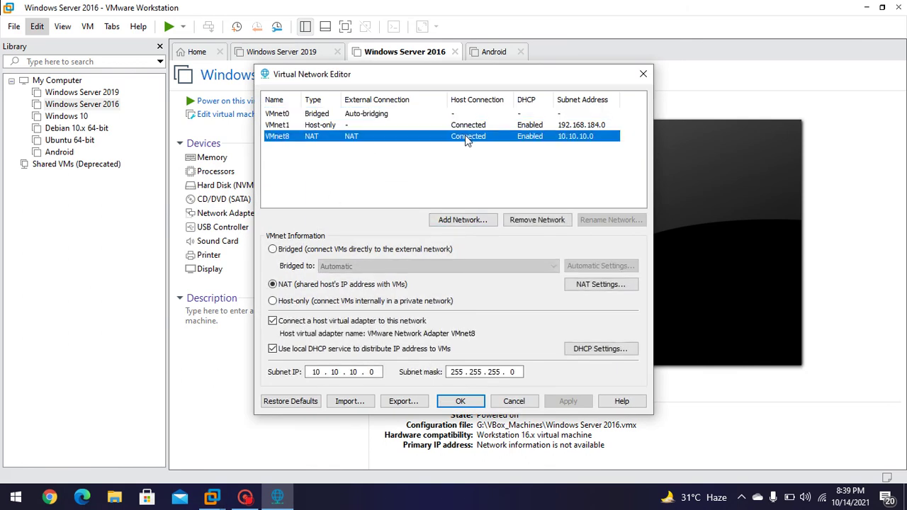
# Add a new virtual network using VMnet2
pyautogui.click(452, 220)
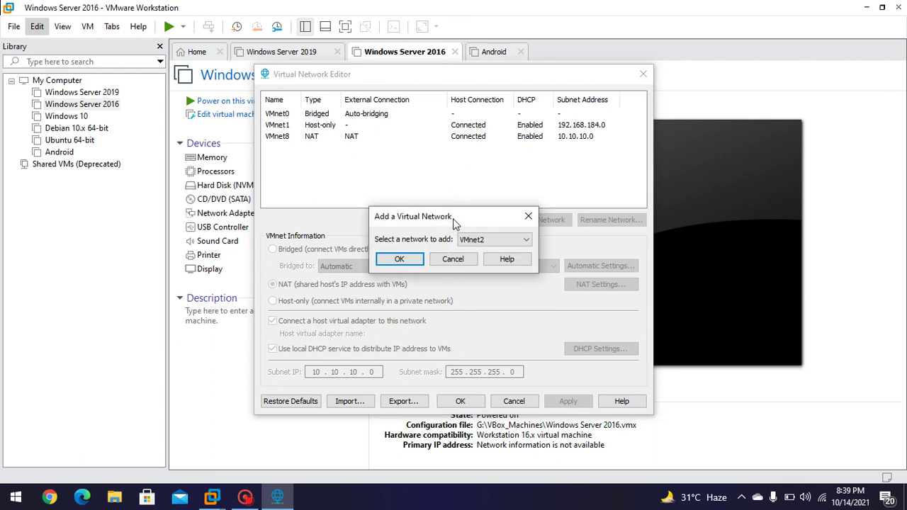
pyautogui.click(484, 240)
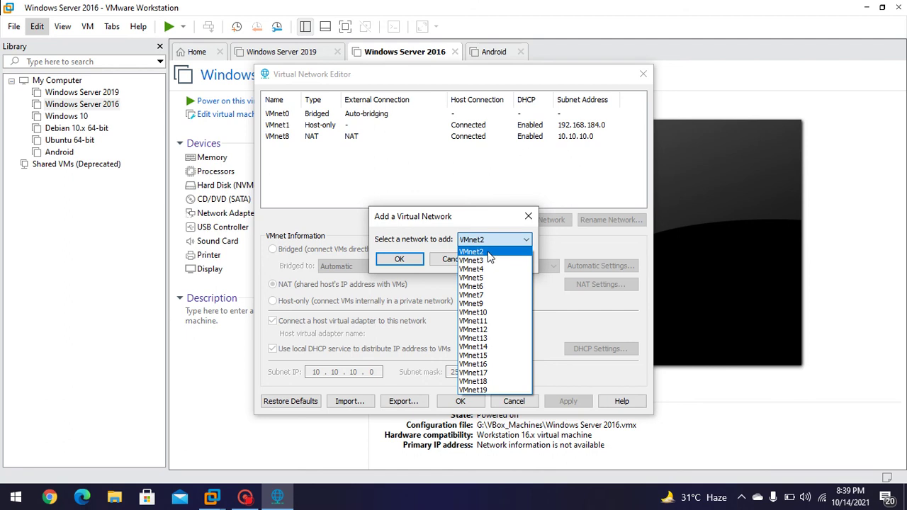
pyautogui.click(491, 252)
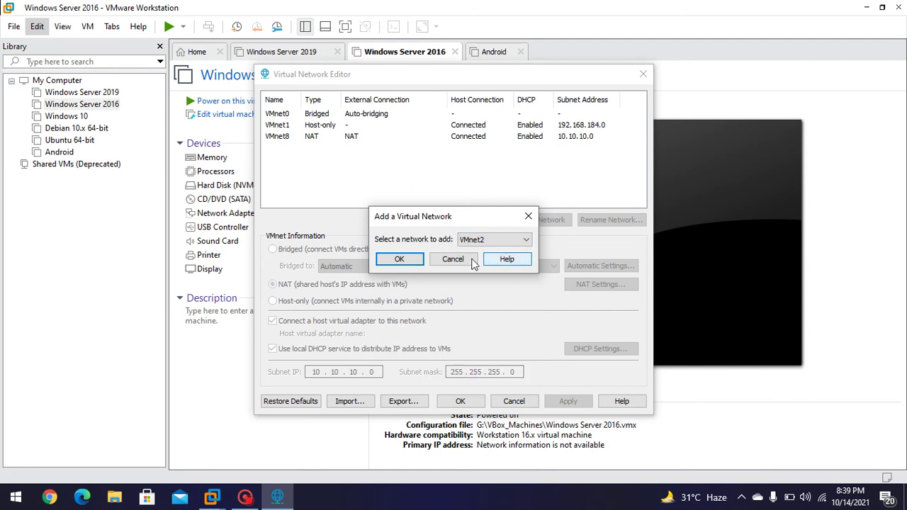
pyautogui.click(399, 259)
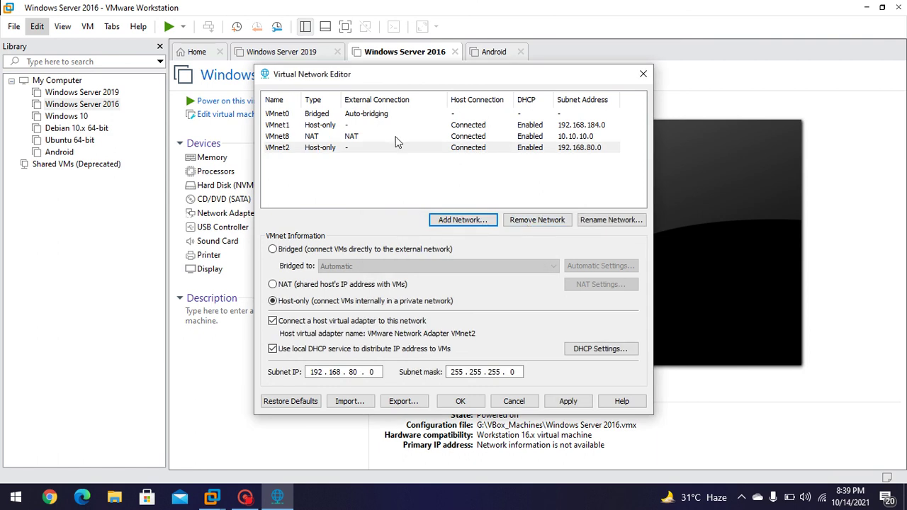
# Try to change VMnet2 from host-only to NAT, and remove the VMnet2 network
pyautogui.click(345, 150)
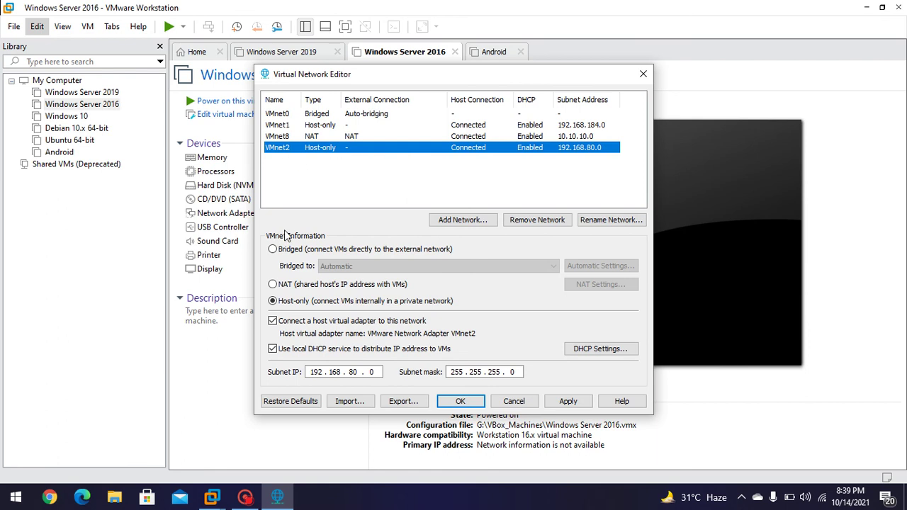
pyautogui.click(273, 284)
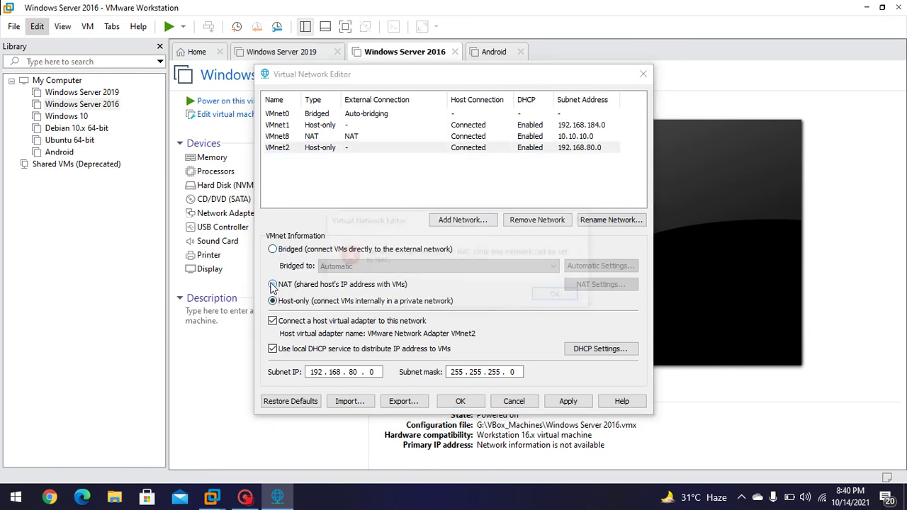
pyautogui.click(559, 296)
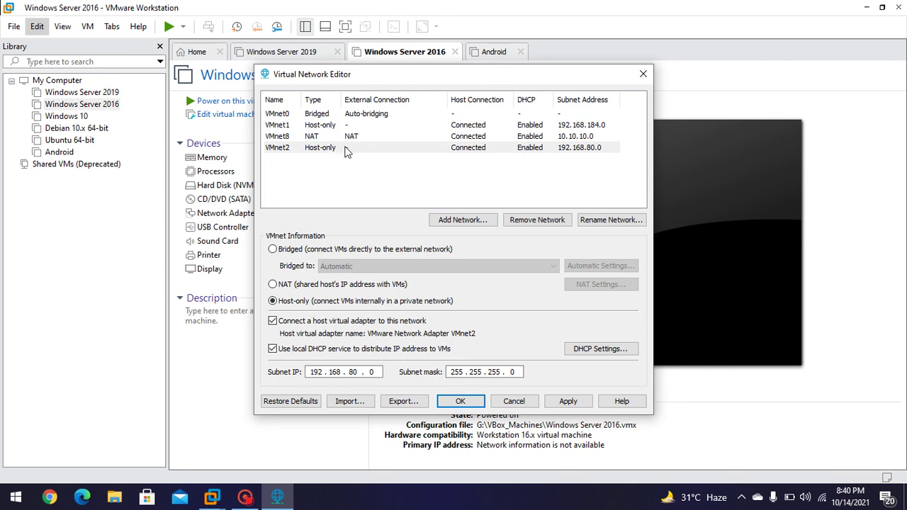
pyautogui.click(443, 150)
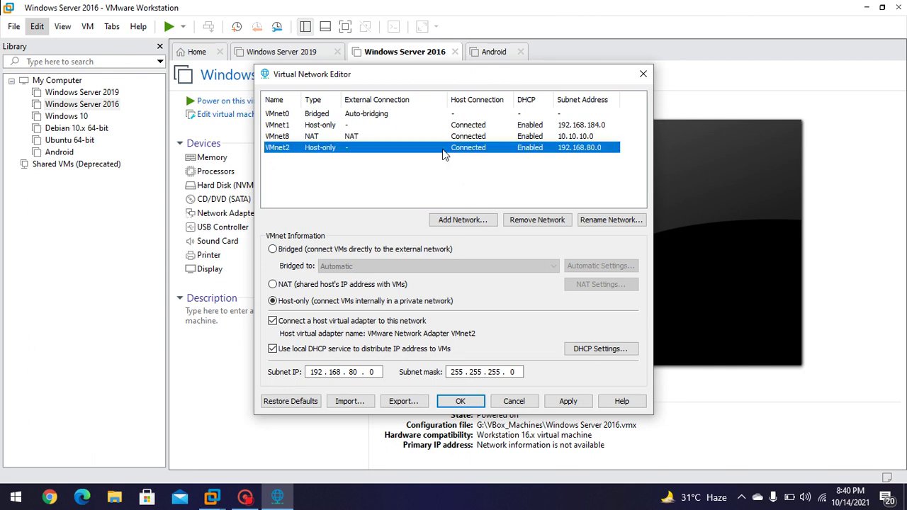
pyautogui.click(528, 218)
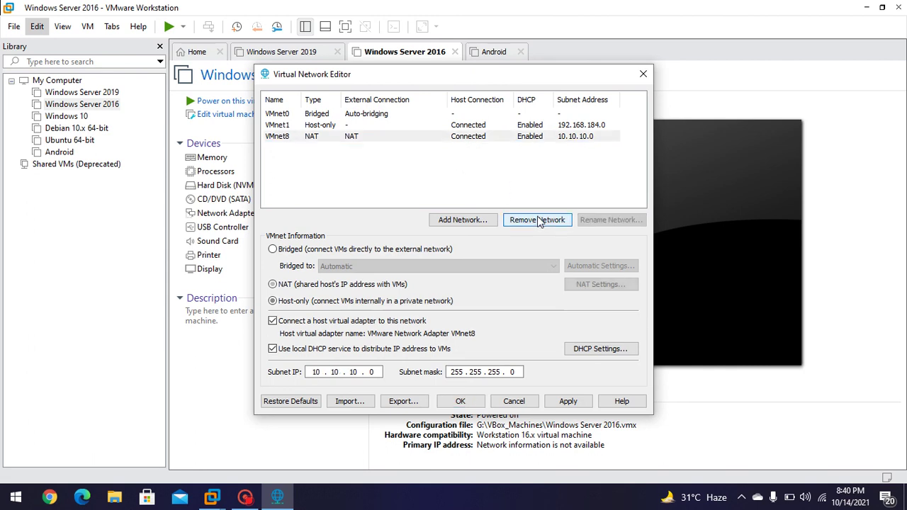
# Check the subnet IP of VMnet8 and the gateway IP in its NAT settings, and accept them as they are
pyautogui.click(353, 137)
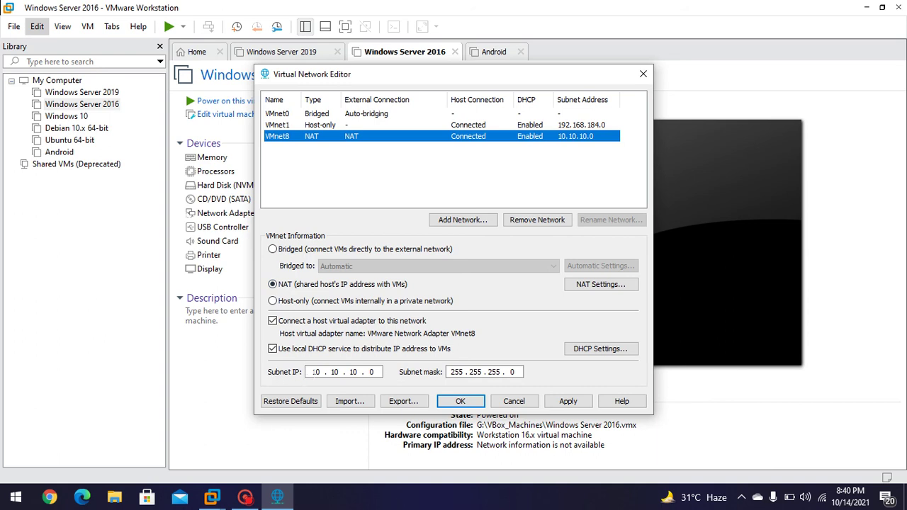
pyautogui.click(313, 372)
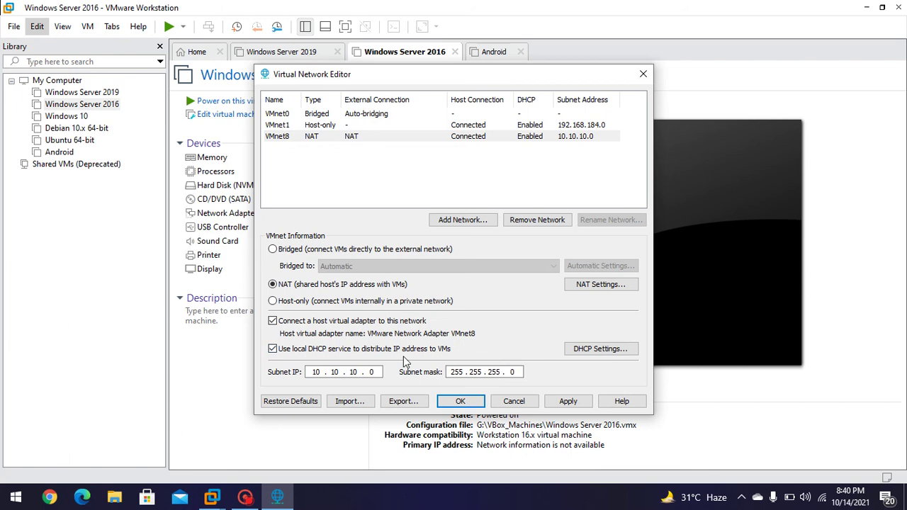
pyautogui.click(581, 286)
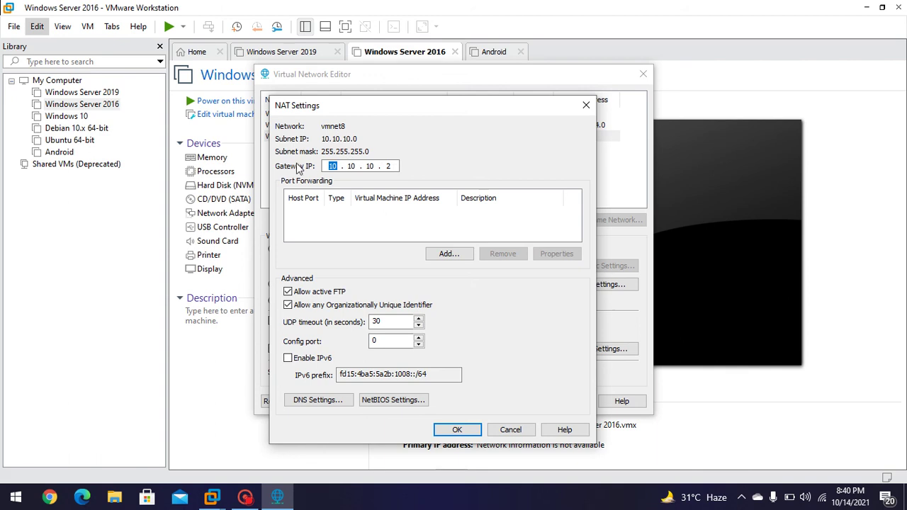
pyautogui.doubleClick(388, 166)
pyautogui.press('End')
pyautogui.click(388, 166)
pyautogui.click(457, 429)
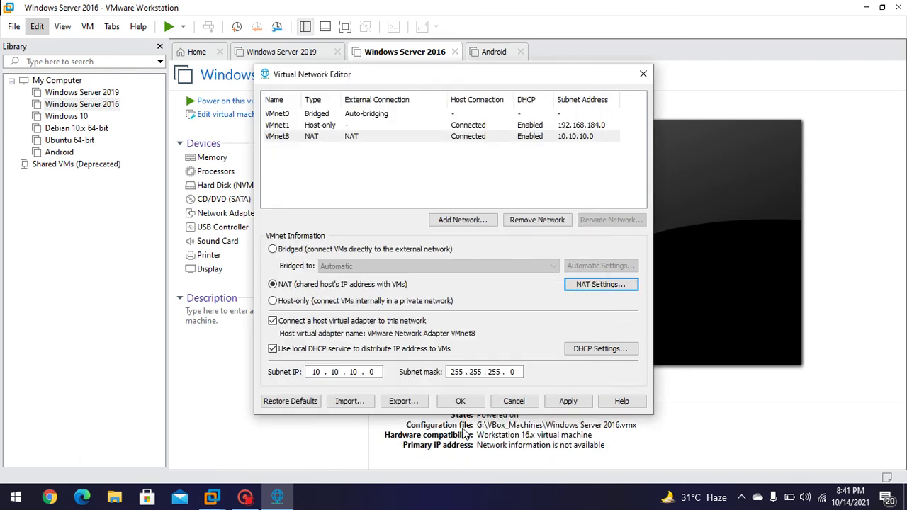
# Check the starting and ending IP addresses in the DHCP settings of VMnet8 and accept them
pyautogui.click(586, 350)
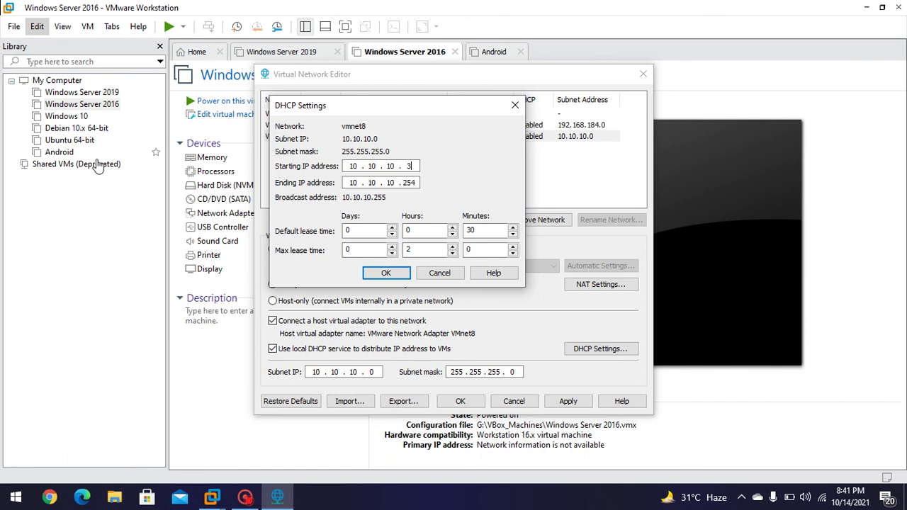
pyautogui.moveTo(78, 128); pyautogui.dragTo(291, 191)
pyautogui.moveTo(404, 182); pyautogui.dragTo(414, 182)
pyautogui.hotkey('shift', 'Tab')
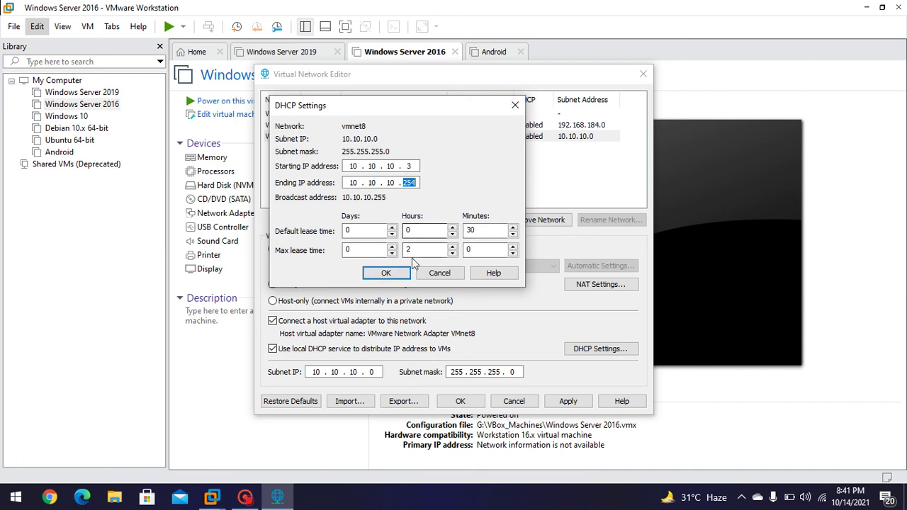
pyautogui.click(386, 272)
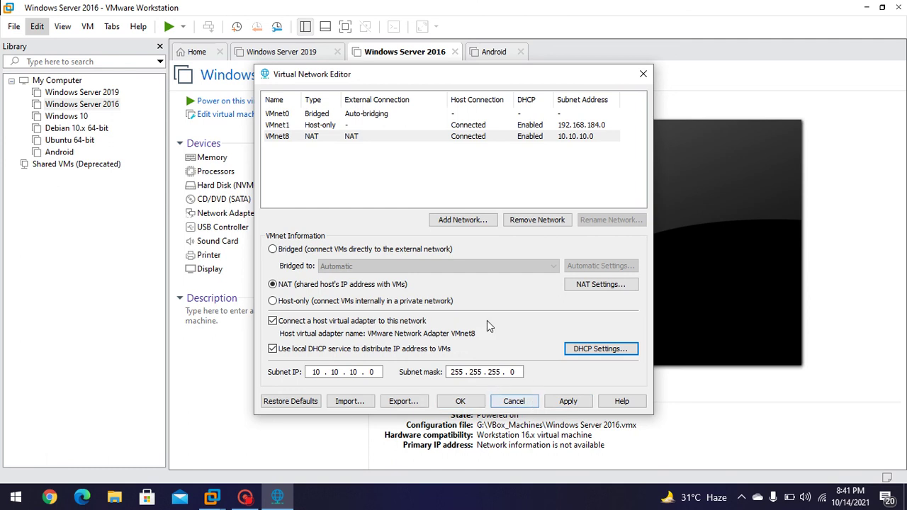
# Apply the virtual network configuration and close the Virtual Network Editor with the settings saved
pyautogui.click(585, 404)
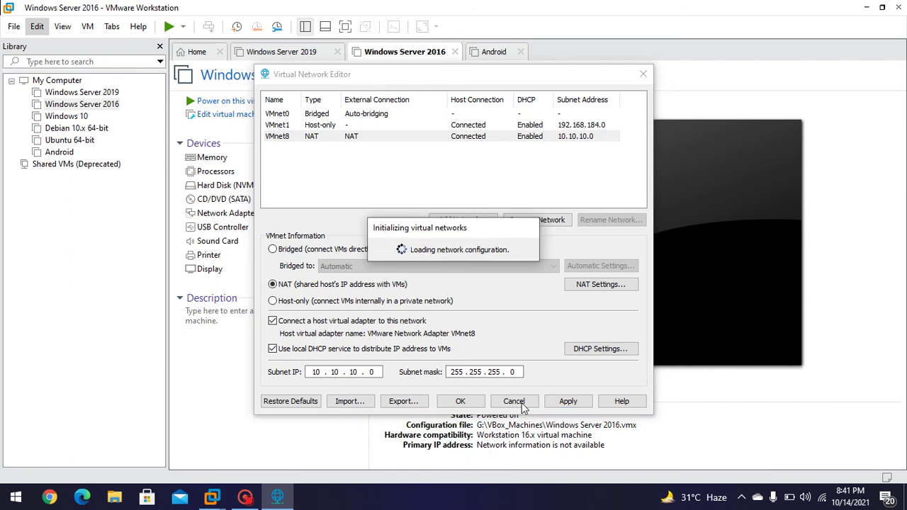
pyautogui.click(461, 401)
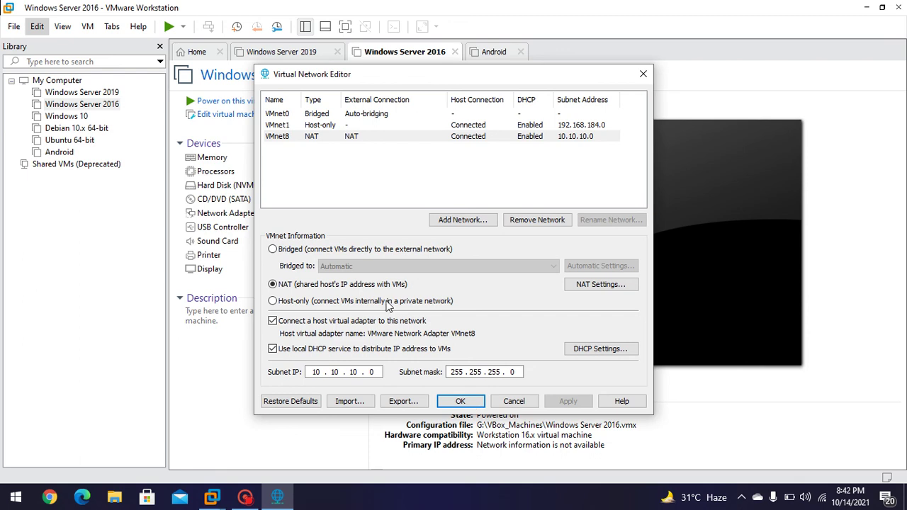
pyautogui.click(465, 401)
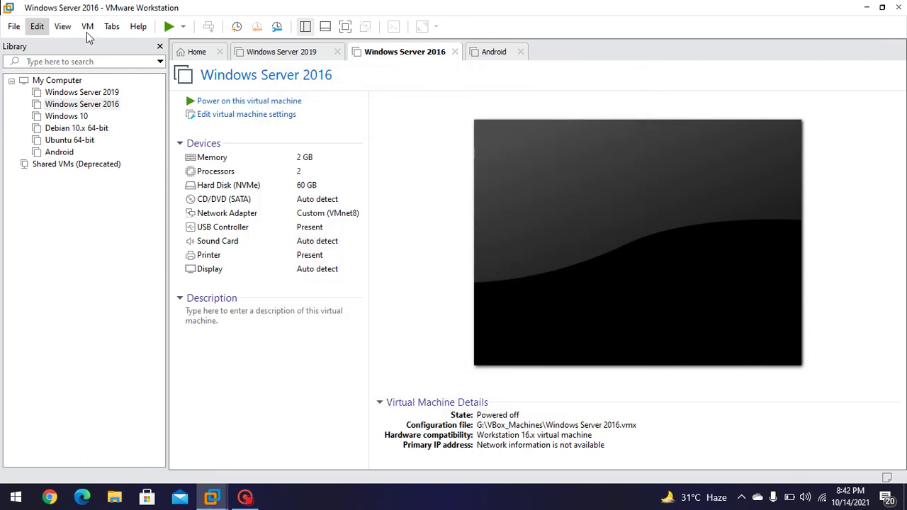